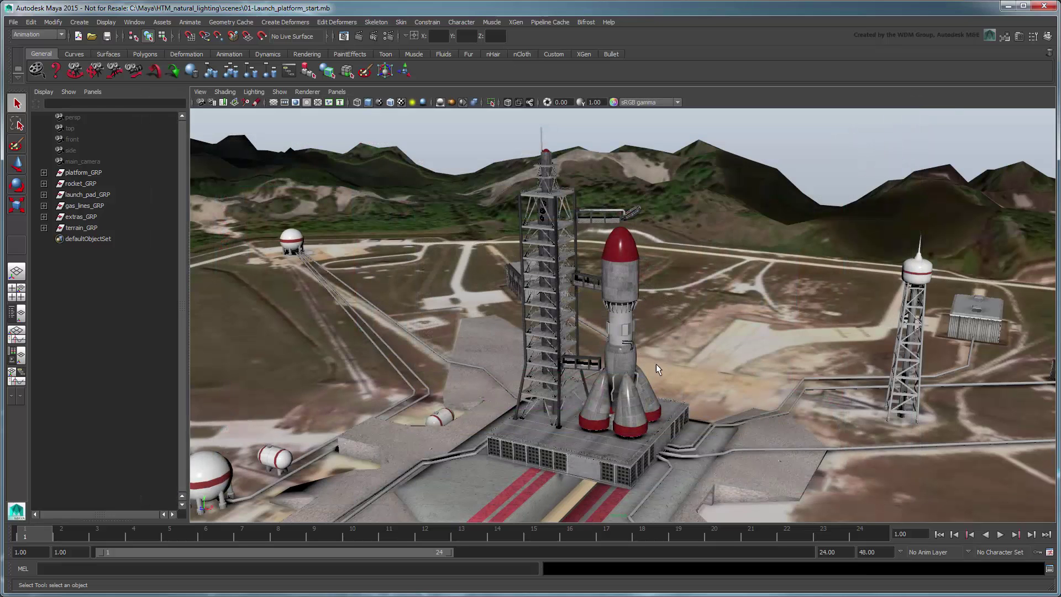
Preview the viewport with scene lights only and create a mental ray Physical Sun and Sky
{"action": "left_click", "coordinate": [412, 104]}
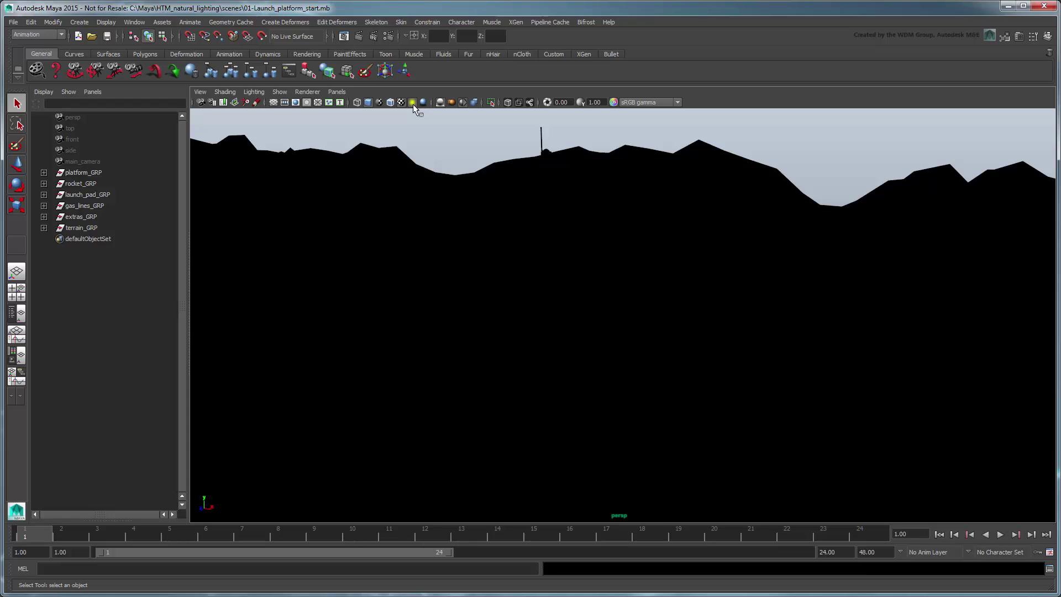
{"action": "left_click", "coordinate": [385, 36]}
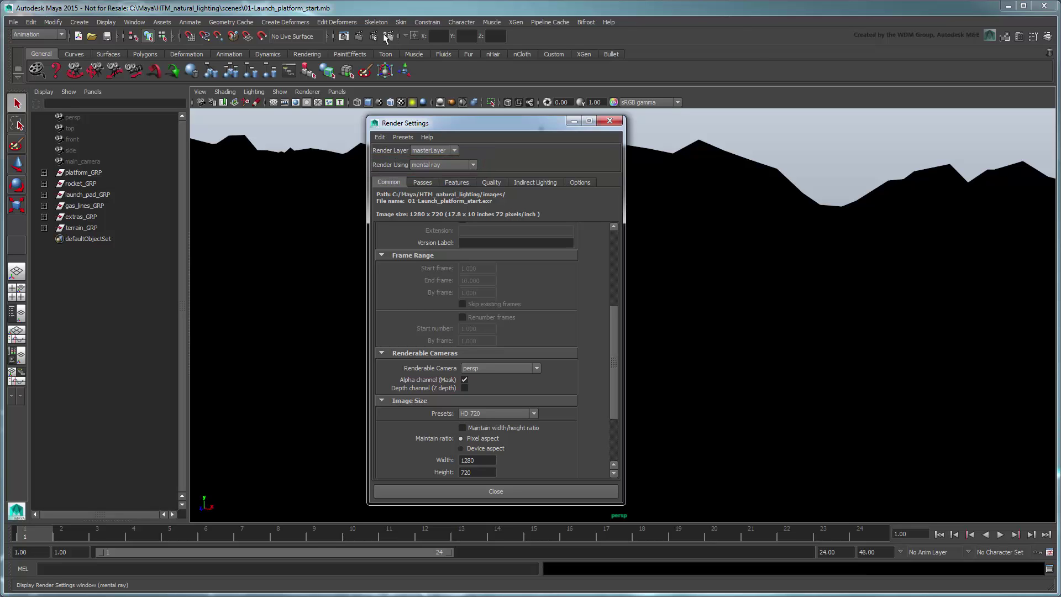
{"action": "left_click", "coordinate": [539, 181]}
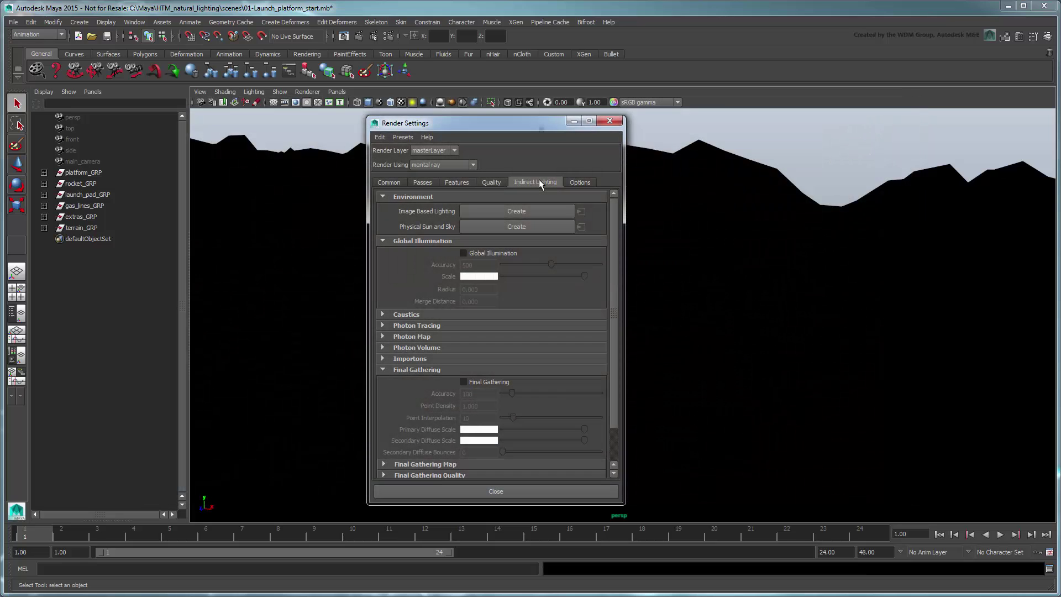
{"action": "left_click", "coordinate": [559, 223]}
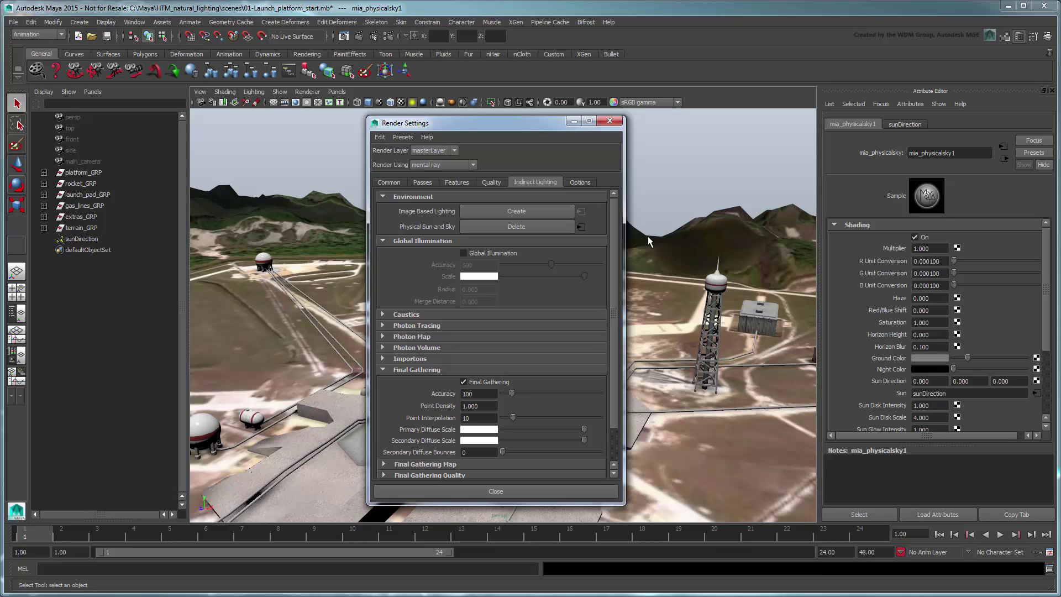
Turn off Enable Default Light in the Common tab's Render Options
{"action": "left_click", "coordinate": [390, 182]}
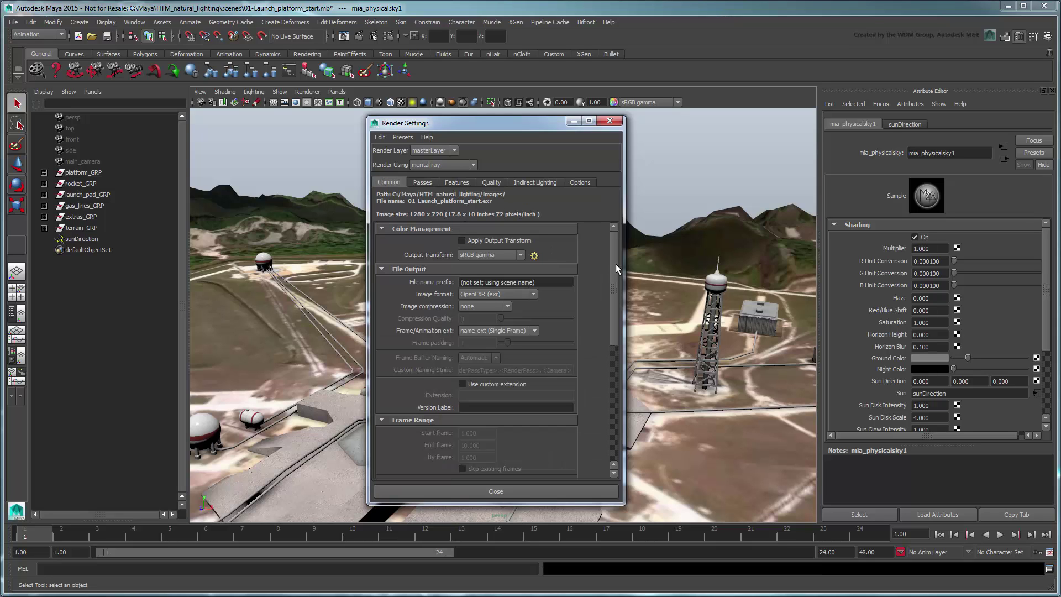
{"action": "left_click_drag", "start_coordinate": [615, 269], "coordinate": [616, 369]}
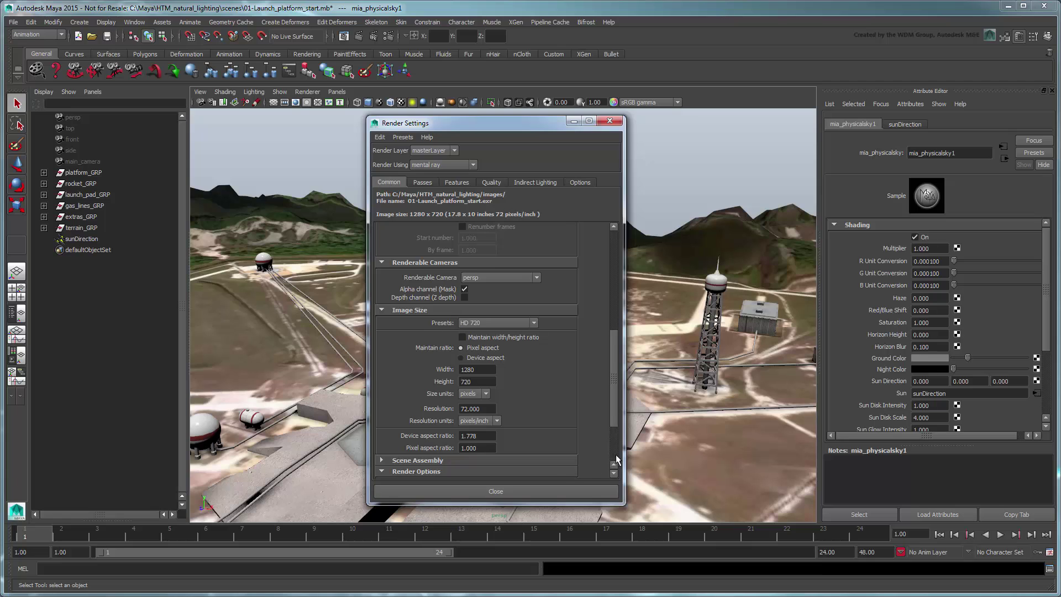
{"action": "left_click", "coordinate": [616, 457]}
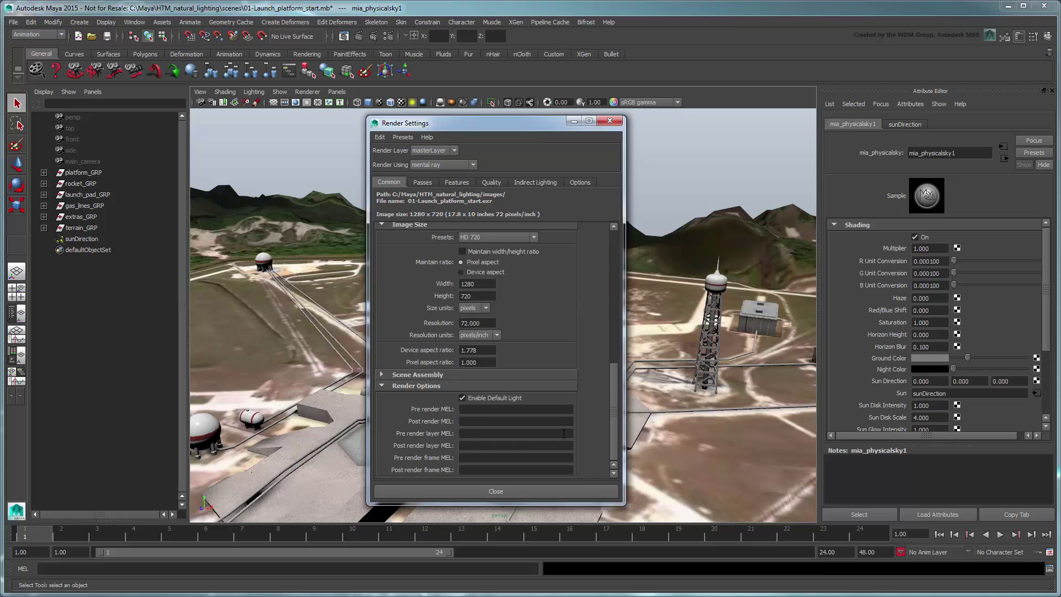
{"action": "left_click", "coordinate": [511, 398]}
Select sunDirection, raise it from the rocket base into the sky, and scale it up
{"action": "left_click", "coordinate": [535, 490]}
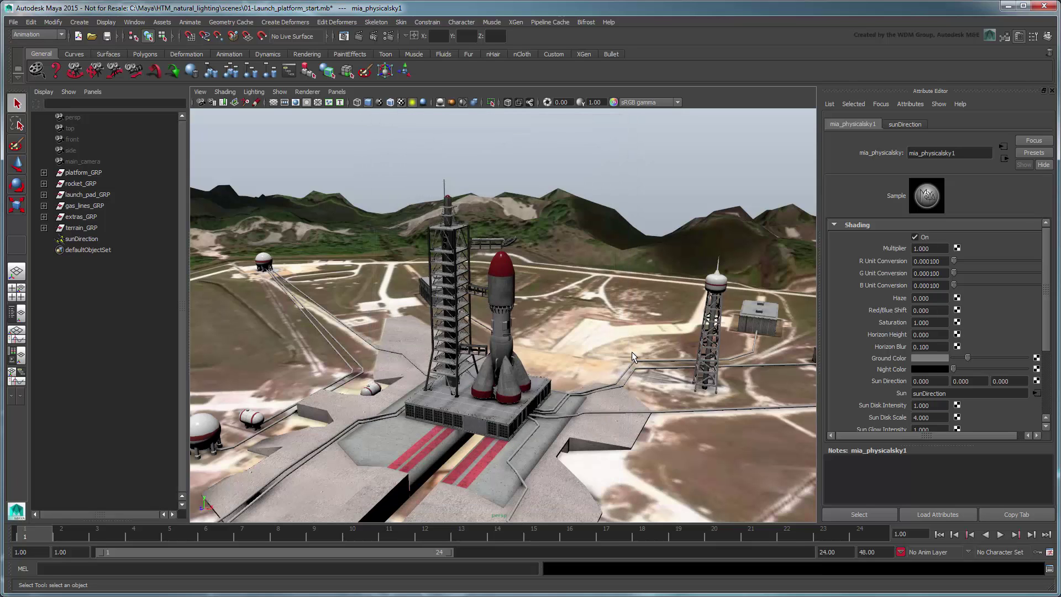
{"action": "left_click", "coordinate": [1052, 91]}
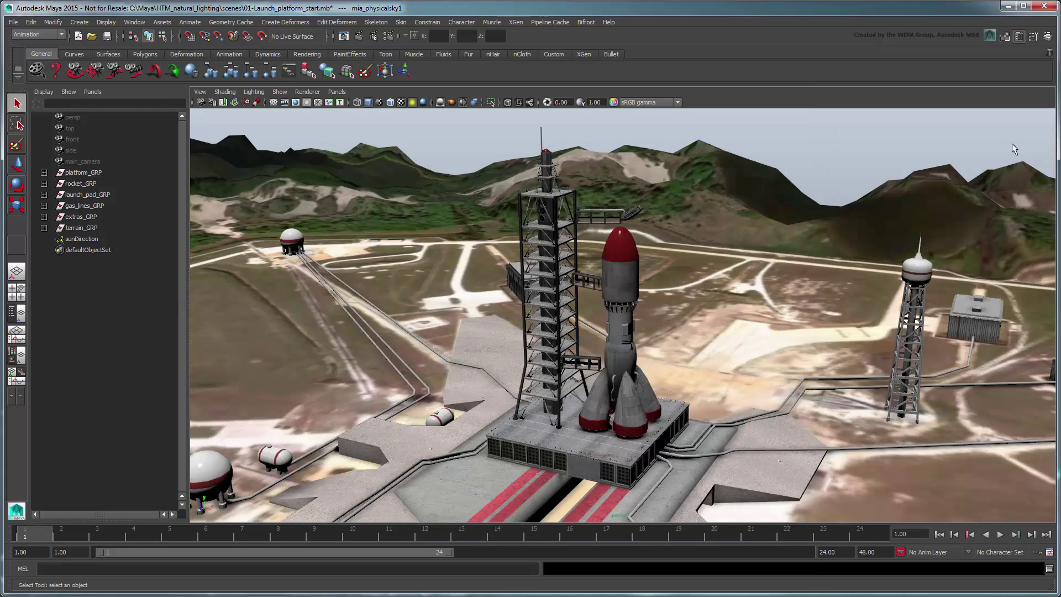
{"action": "left_click", "coordinate": [90, 240]}
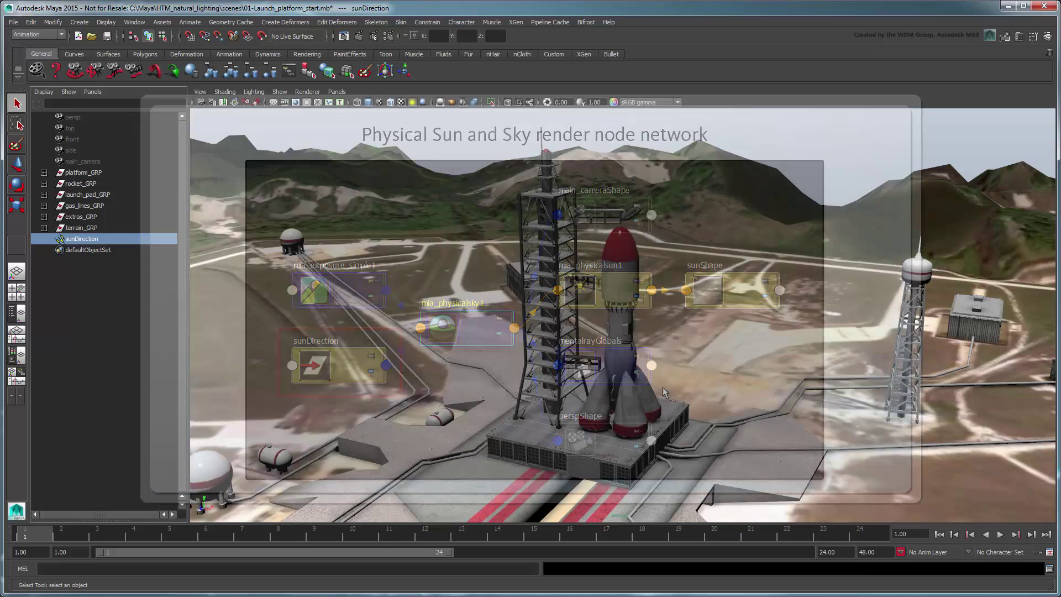
{"action": "key", "text": "w"}
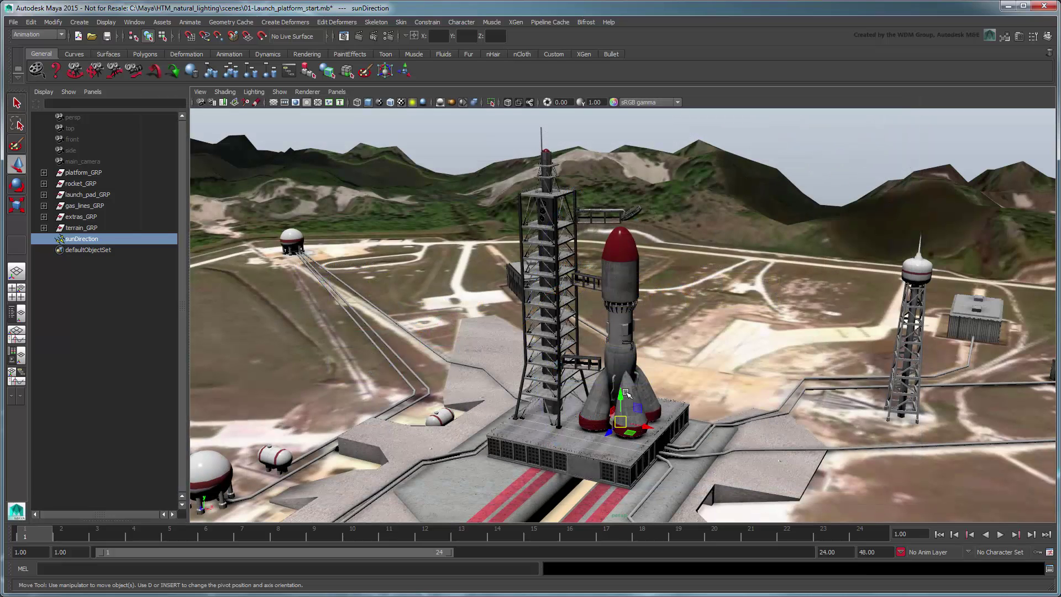
{"action": "left_click_drag", "start_coordinate": [619, 386], "coordinate": [660, 169]}
{"action": "key", "text": "r"}
{"action": "left_click", "coordinate": [728, 189]}
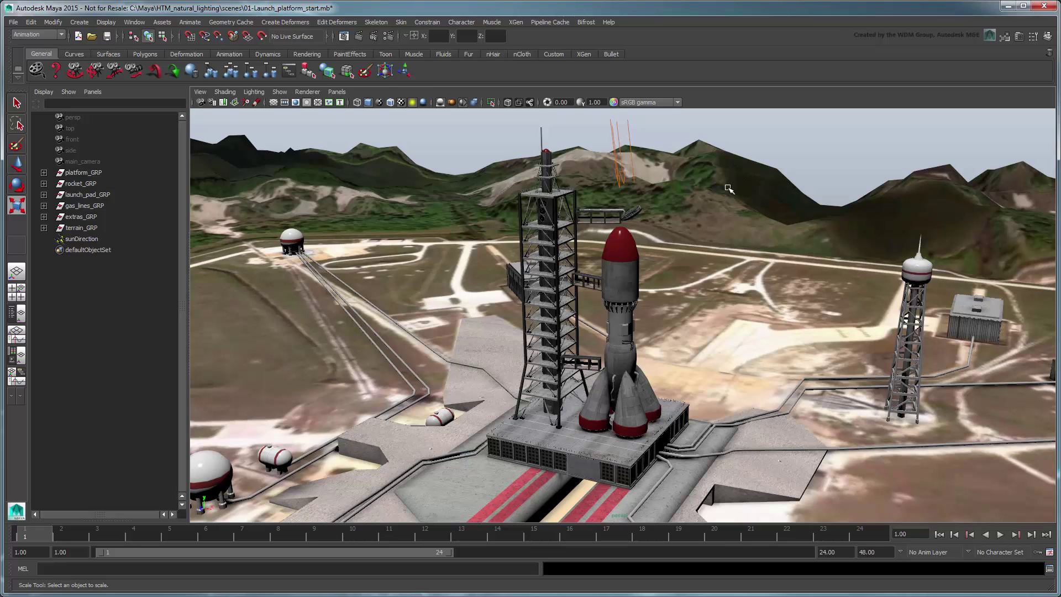
Switch the viewport to look through main_camera
{"action": "key", "text": "q"}
{"action": "left_click", "coordinate": [337, 92]}
{"action": "mouse_move", "coordinate": [404, 102]}
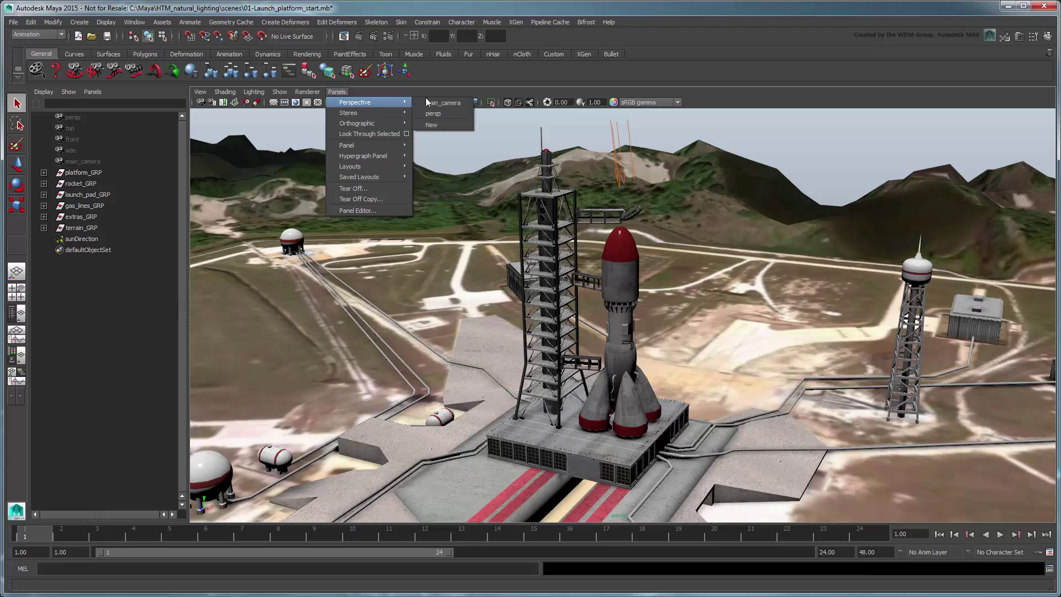
{"action": "left_click", "coordinate": [446, 103]}
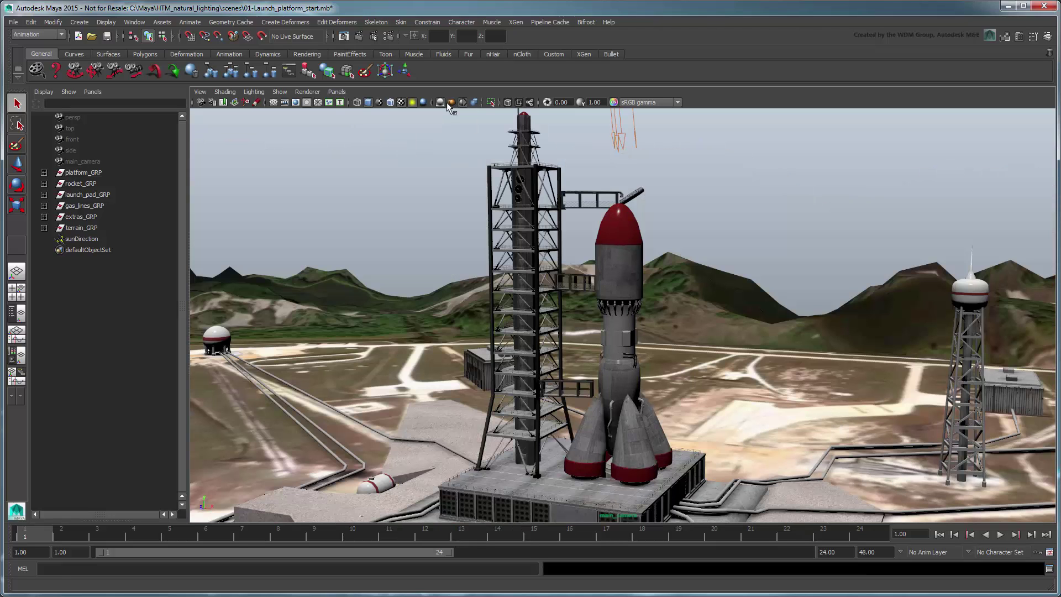
Render a test frame, then show the sunDirection light's attributes
{"action": "left_click", "coordinate": [356, 37]}
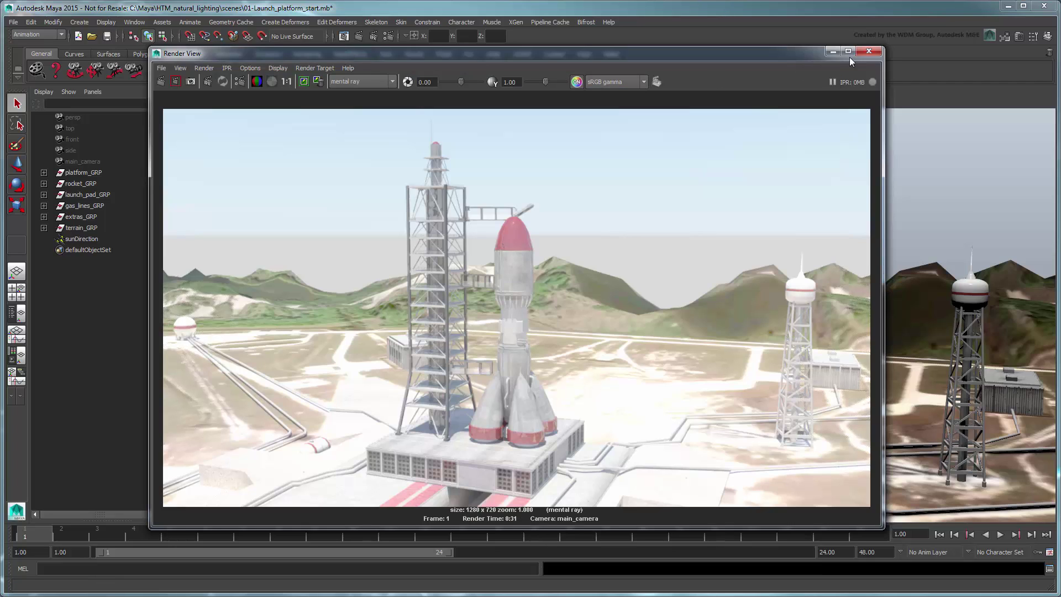
{"action": "left_click", "coordinate": [868, 53]}
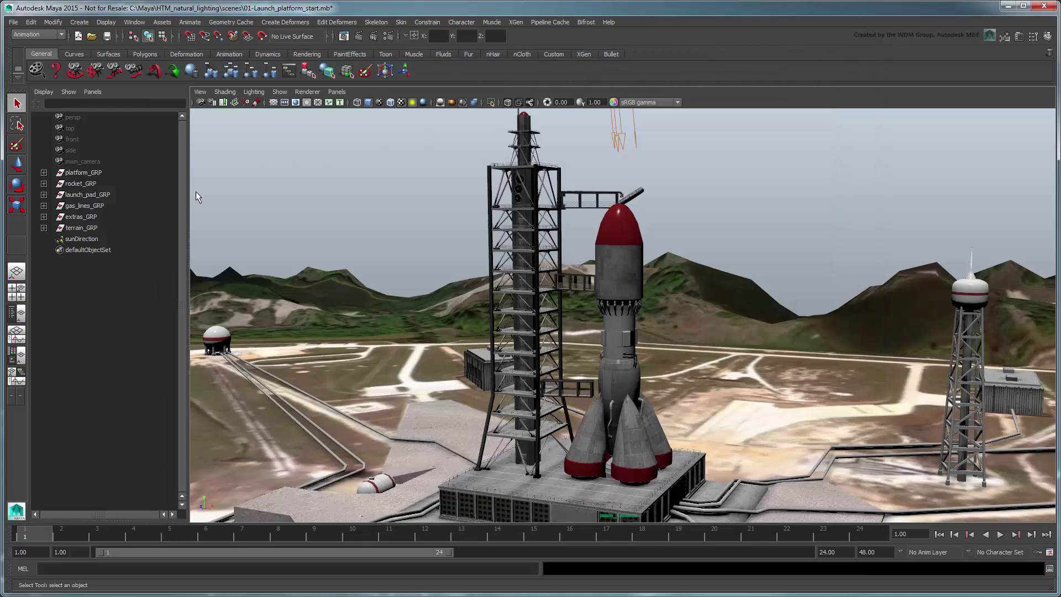
{"action": "left_click", "coordinate": [103, 240]}
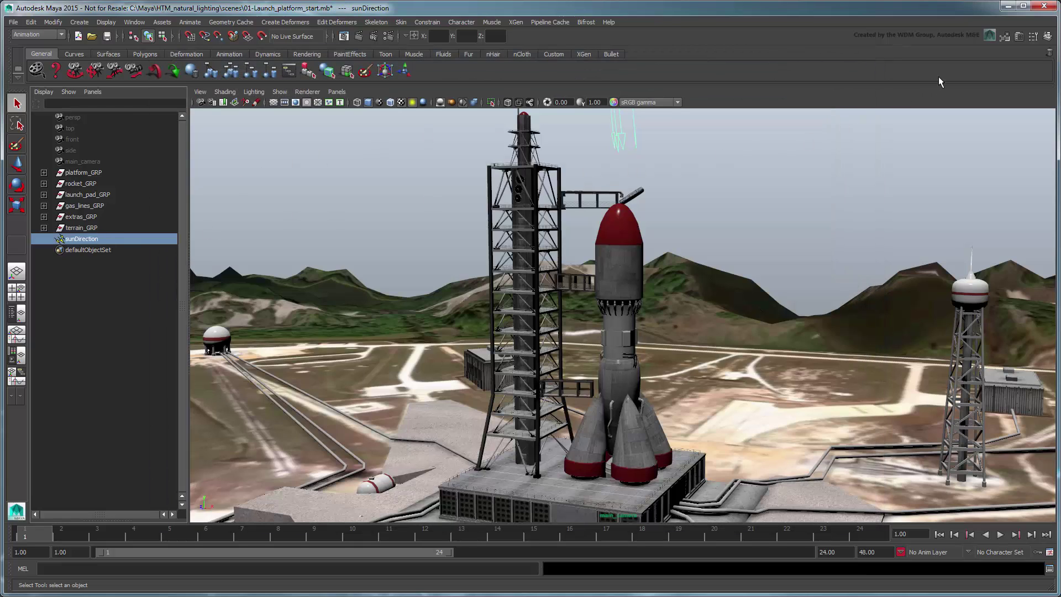
{"action": "left_click", "coordinate": [1019, 38]}
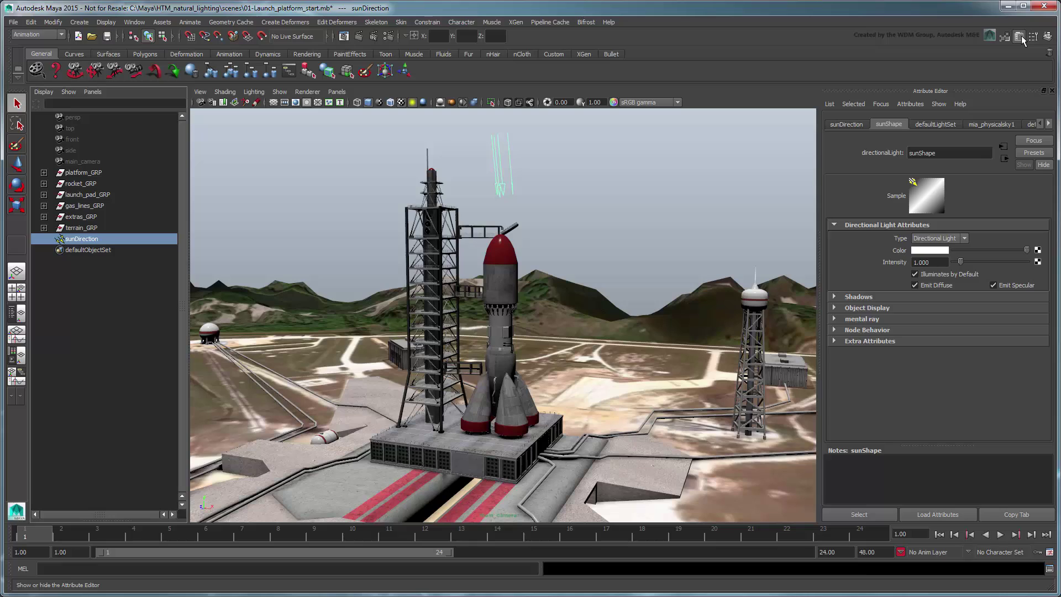
Set the mia_physicalsky1 Multiplier to 0.2 and render the main_camera view
{"action": "left_click", "coordinate": [1007, 124]}
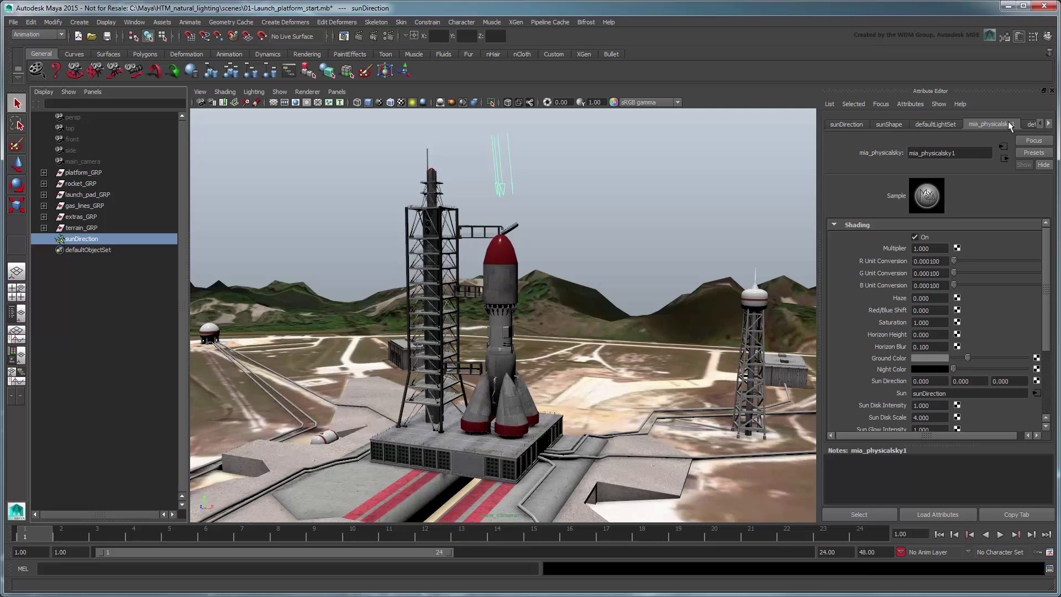
{"action": "left_click_drag", "start_coordinate": [947, 249], "coordinate": [896, 255]}
{"action": "type", "text": "0.2"}
{"action": "key", "text": "Return"}
{"action": "left_click", "coordinate": [359, 37]}
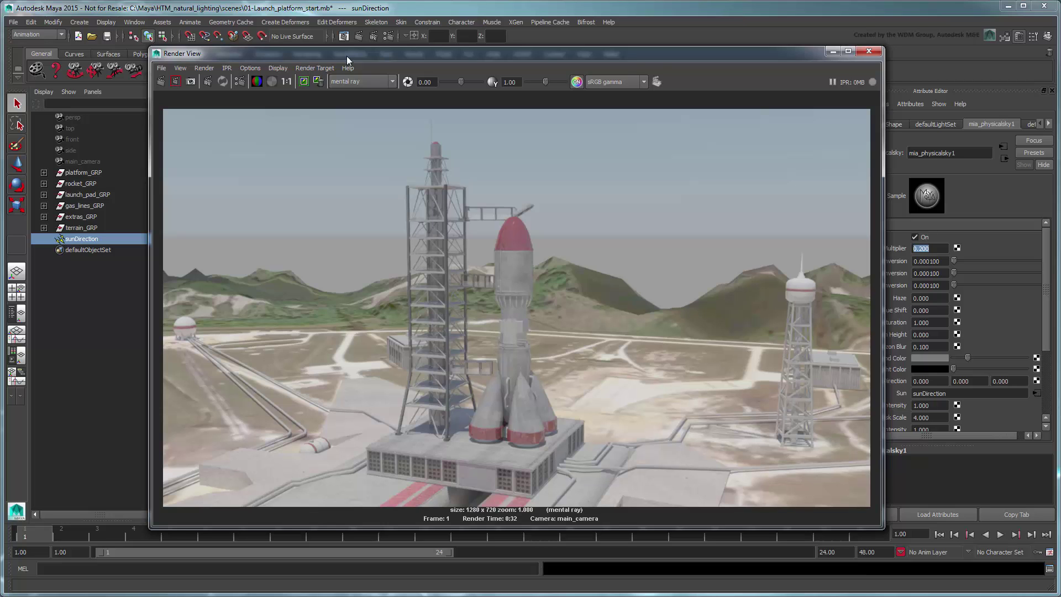
Break main_cameraShape's mia_exposure_simple1 Lens Shader connection and re-render the frame
{"action": "left_click", "coordinate": [865, 56]}
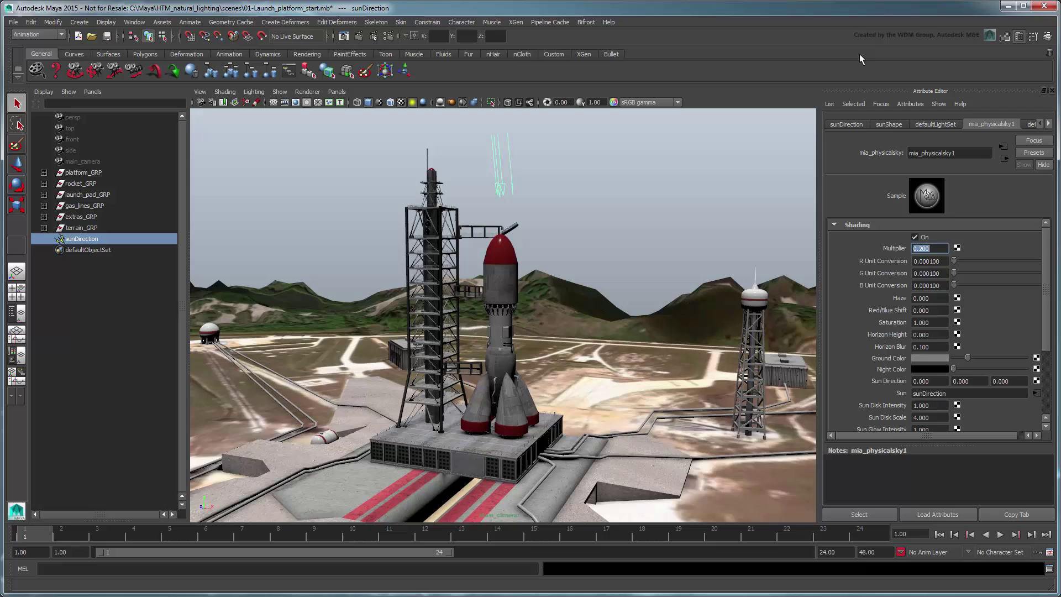
{"action": "left_click", "coordinate": [202, 105]}
{"action": "left_click", "coordinate": [860, 126]}
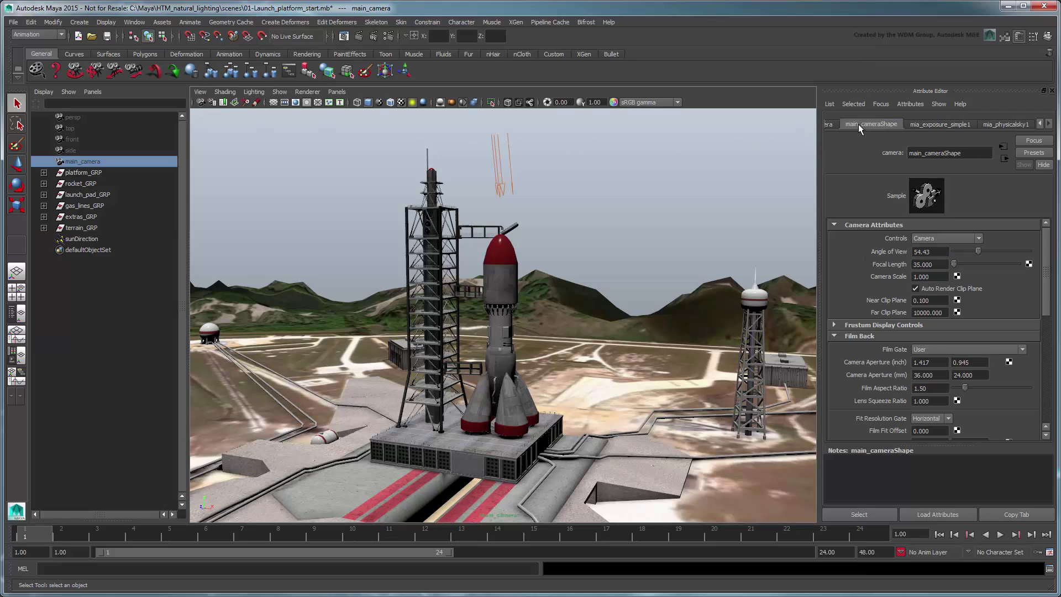
{"action": "left_click_drag", "start_coordinate": [1043, 250], "coordinate": [1056, 376]}
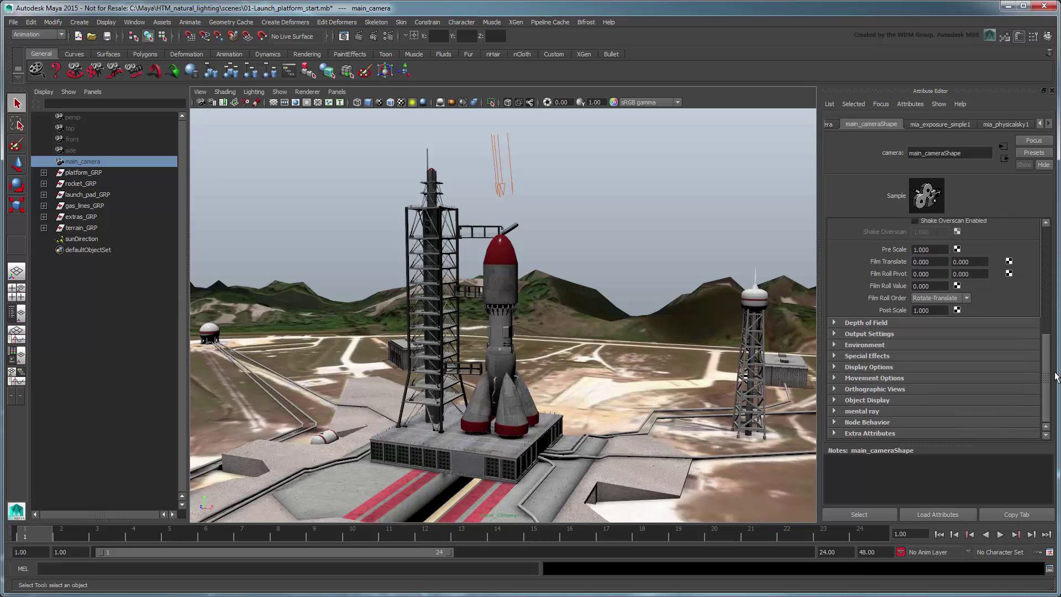
{"action": "left_click", "coordinate": [878, 411]}
{"action": "left_click", "coordinate": [1044, 419]}
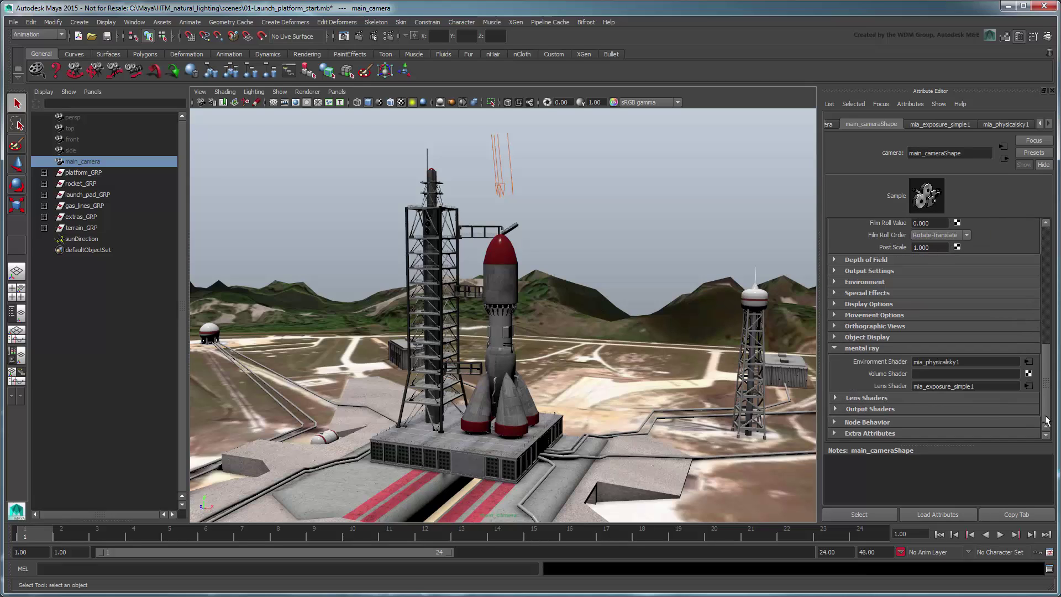
{"action": "right_click", "coordinate": [889, 384]}
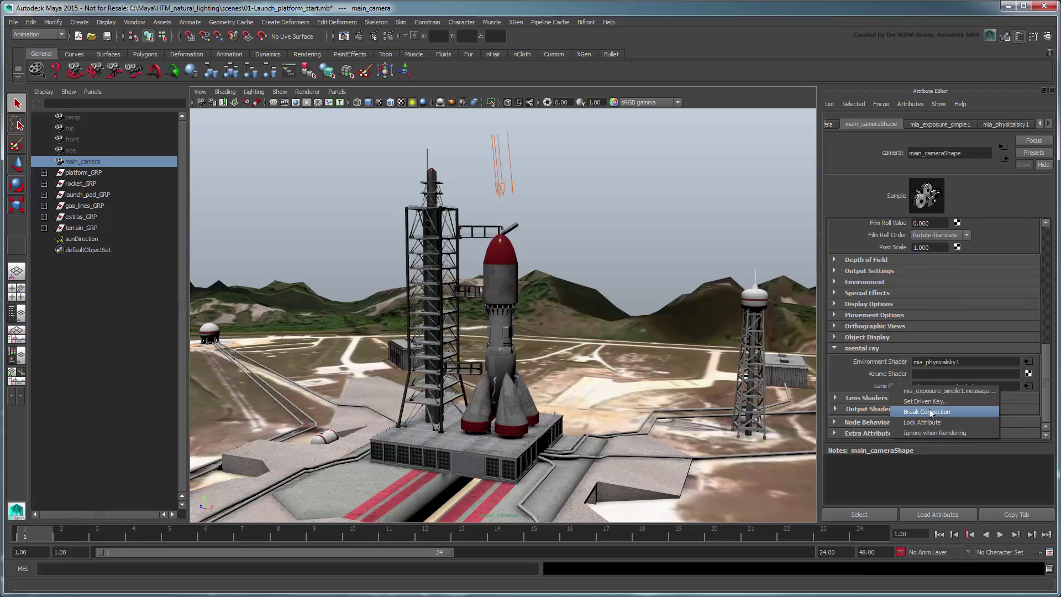
{"action": "left_click", "coordinate": [972, 415]}
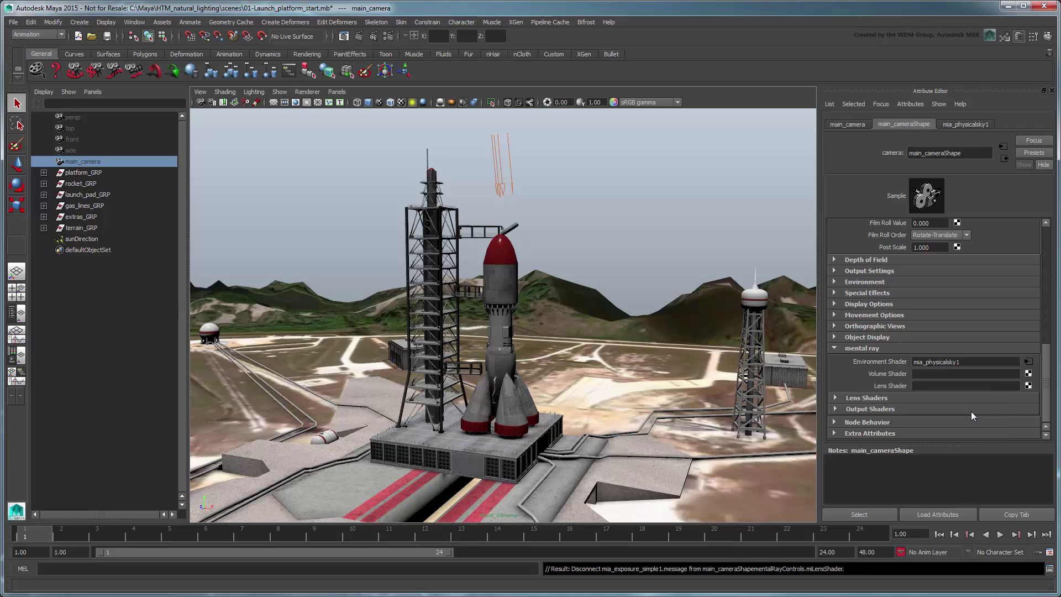
{"action": "left_click", "coordinate": [357, 36]}
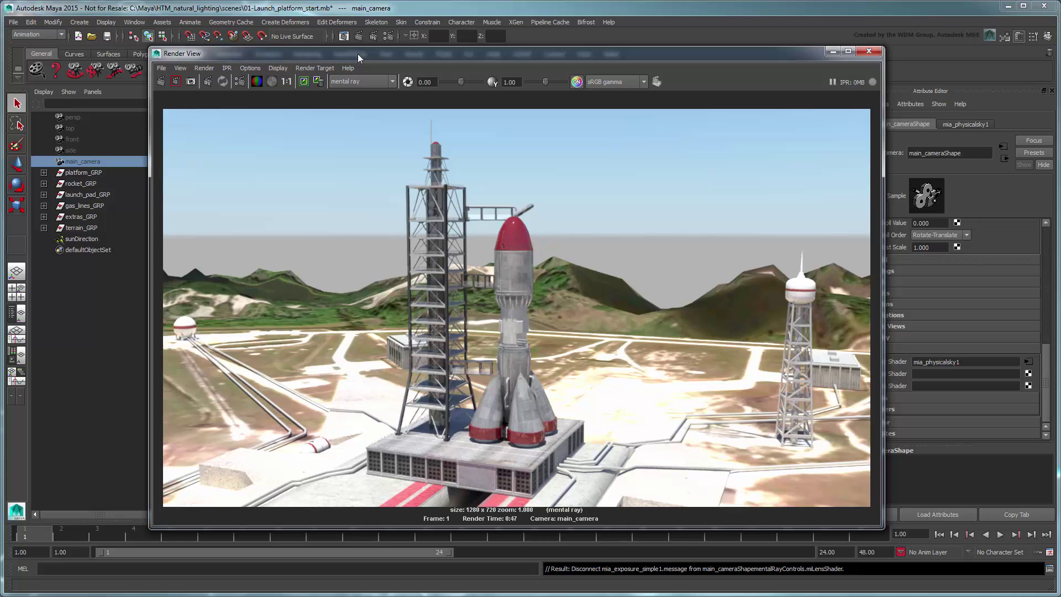
Set the physical sky's Horizon Height to -0.7 and its Ground Color to pale yellow
{"action": "left_click", "coordinate": [868, 51]}
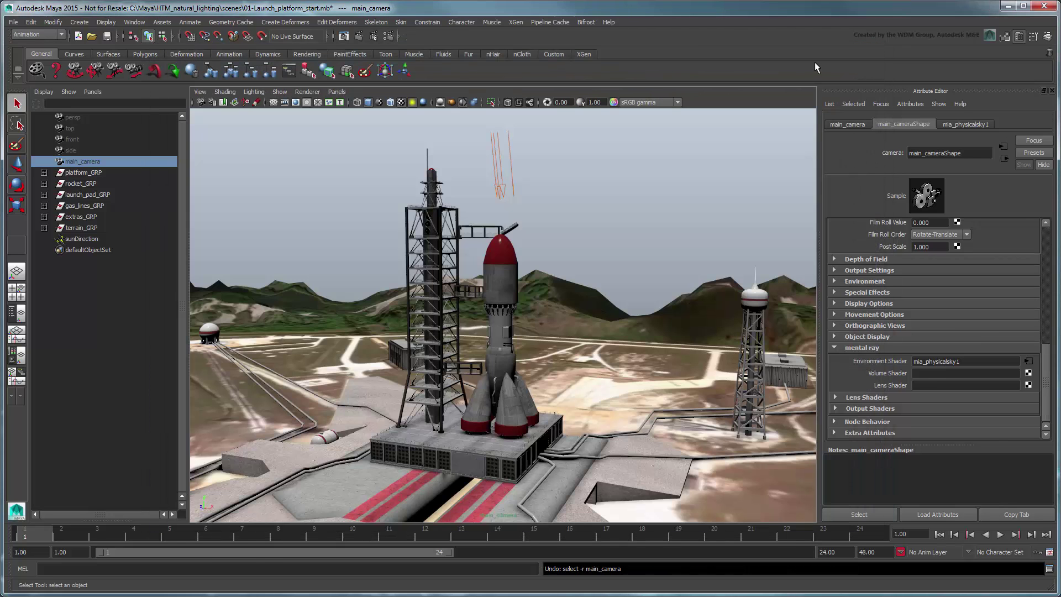
{"action": "left_click", "coordinate": [946, 121]}
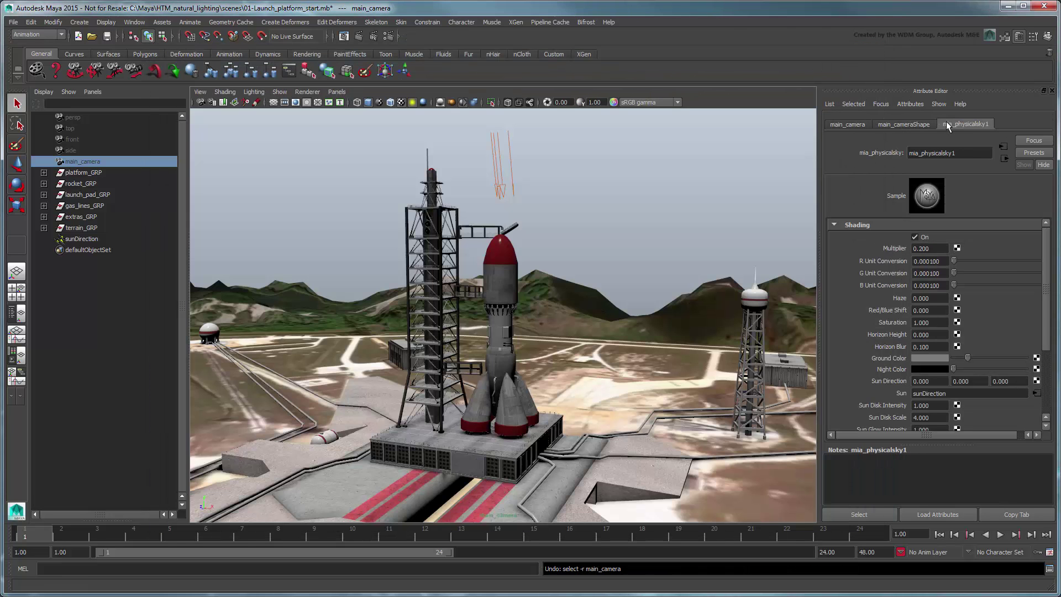
{"action": "left_click", "coordinate": [929, 334]}
{"action": "type", "text": "-0.7"}
{"action": "key", "text": "Return"}
{"action": "left_click", "coordinate": [926, 359]}
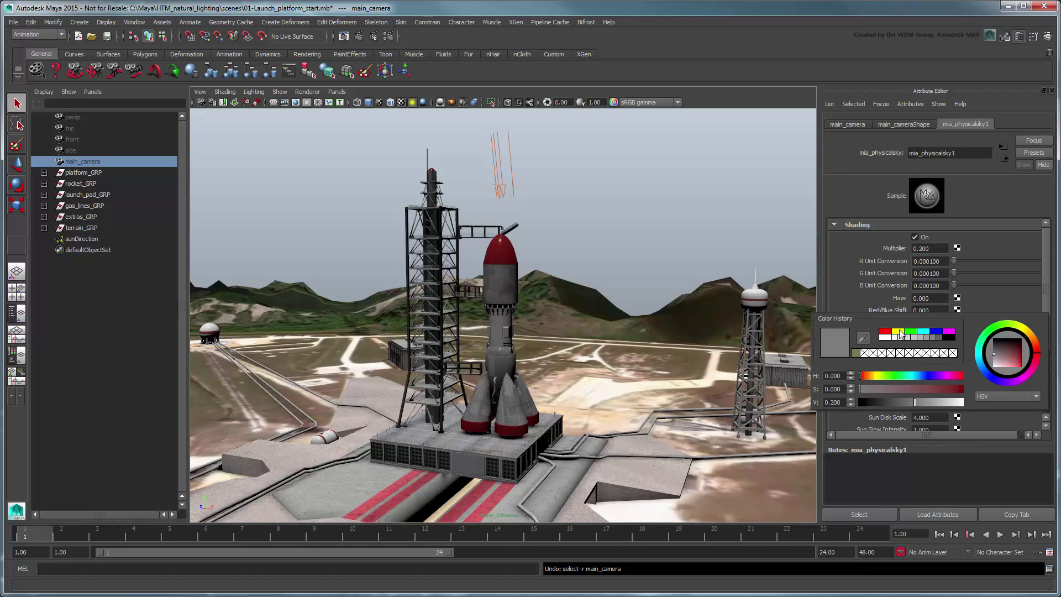
{"action": "left_click", "coordinate": [901, 334]}
{"action": "left_click_drag", "start_coordinate": [939, 390], "coordinate": [917, 400]}
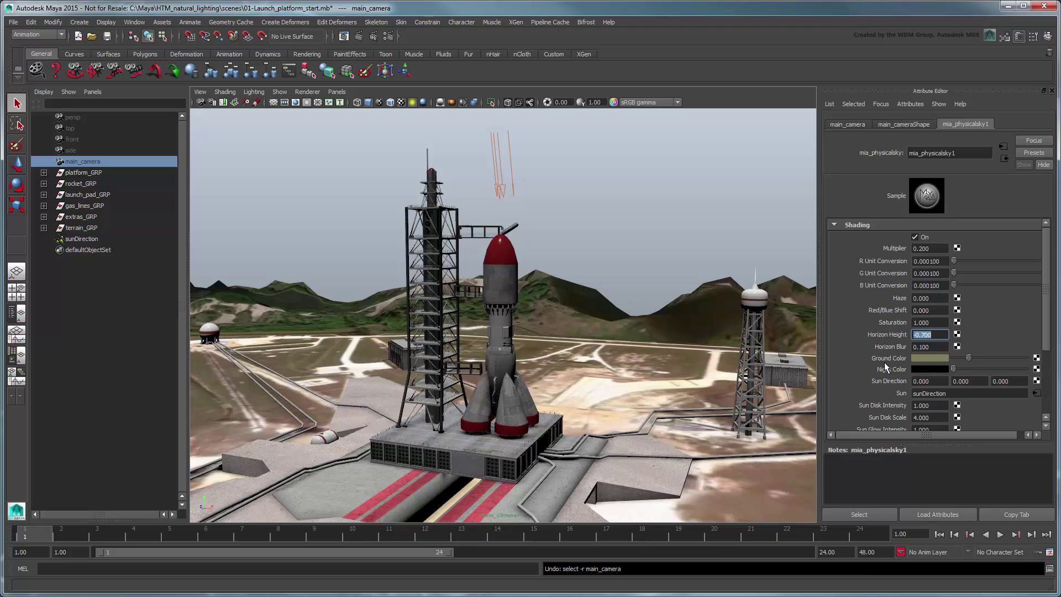
Set Horizon Blur to 0.3 and Haze to 3
{"action": "key", "text": "Tab"}
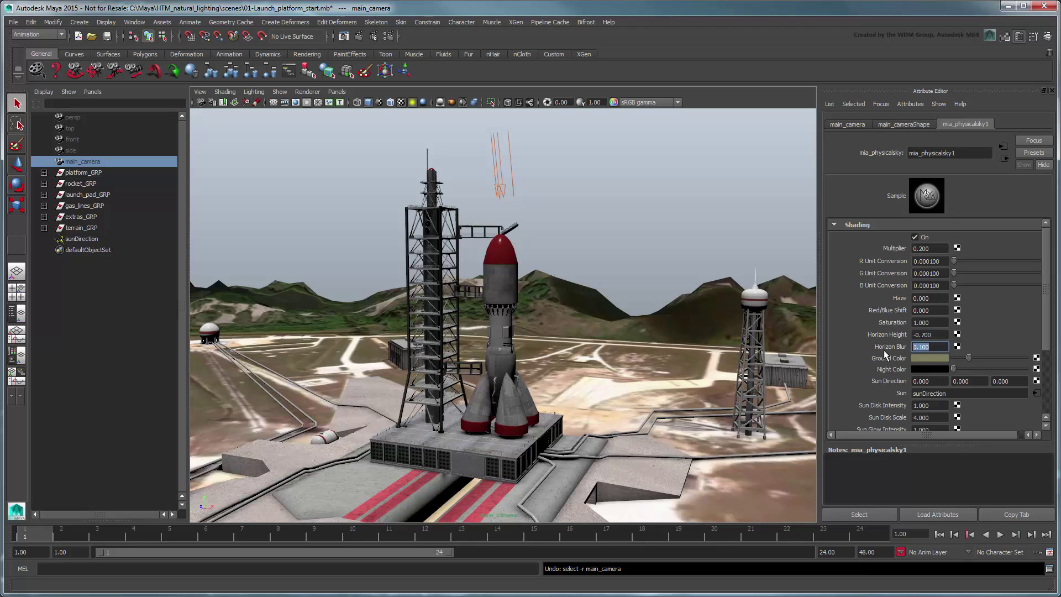
{"action": "type", "text": "0.3"}
{"action": "key", "text": "Return"}
{"action": "double_click", "coordinate": [903, 299]}
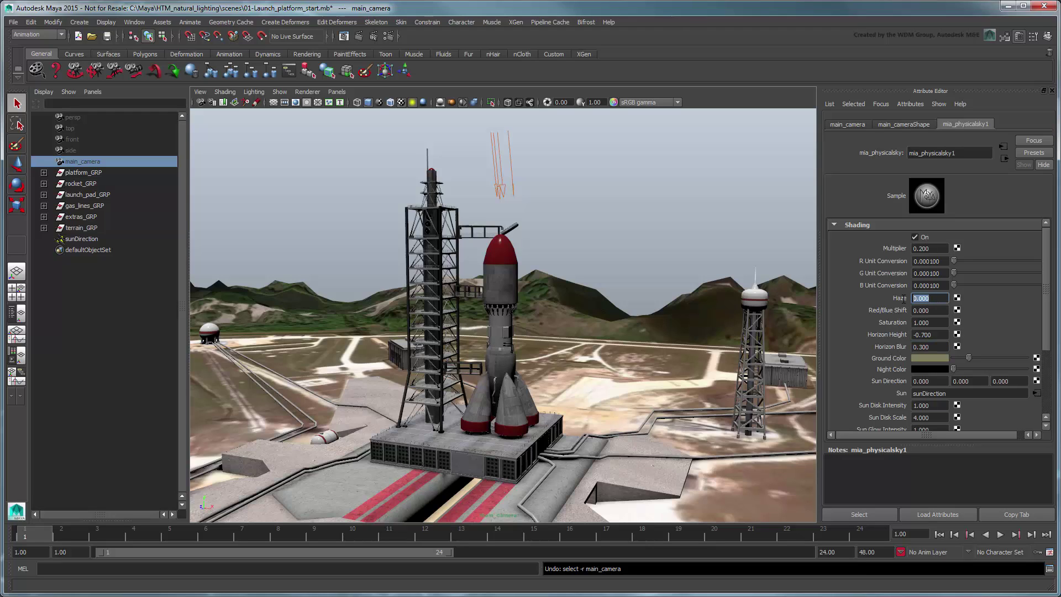
{"action": "type", "text": "3"}
{"action": "key", "text": "Return"}
Rotate sunDirection down toward the horizon and render the sunset frame in mental ray
{"action": "left_click", "coordinate": [500, 177]}
{"action": "key", "text": "e"}
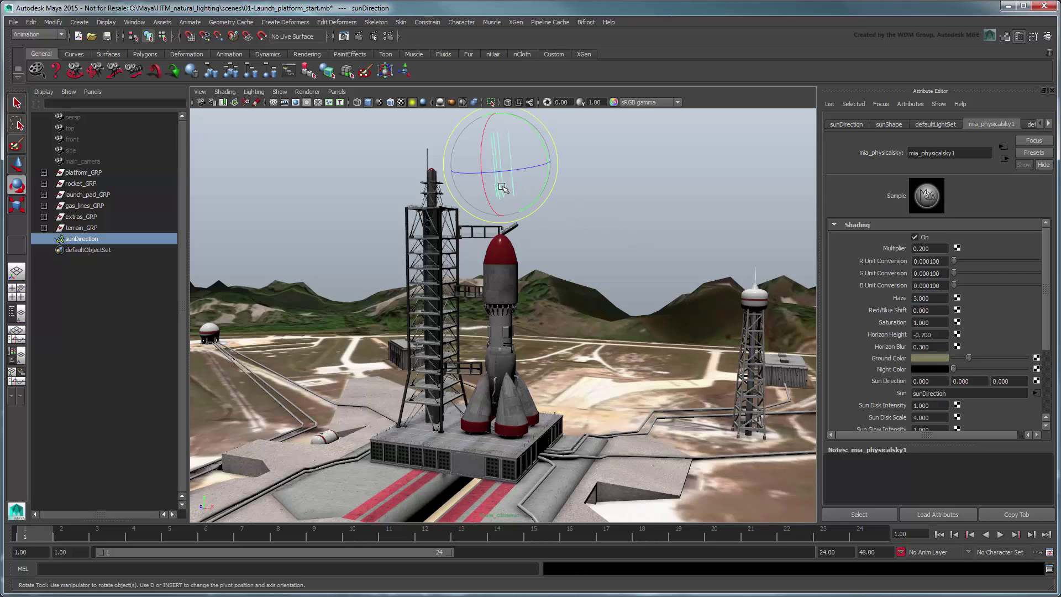
{"action": "mouse_move", "coordinate": [484, 133]}
{"action": "left_mouse_down"}
{"action": "mouse_move", "coordinate": [480, 159]}
{"action": "mouse_move", "coordinate": [489, 116]}
{"action": "left_mouse_up"}
{"action": "left_click_drag", "start_coordinate": [493, 159], "coordinate": [498, 163]}
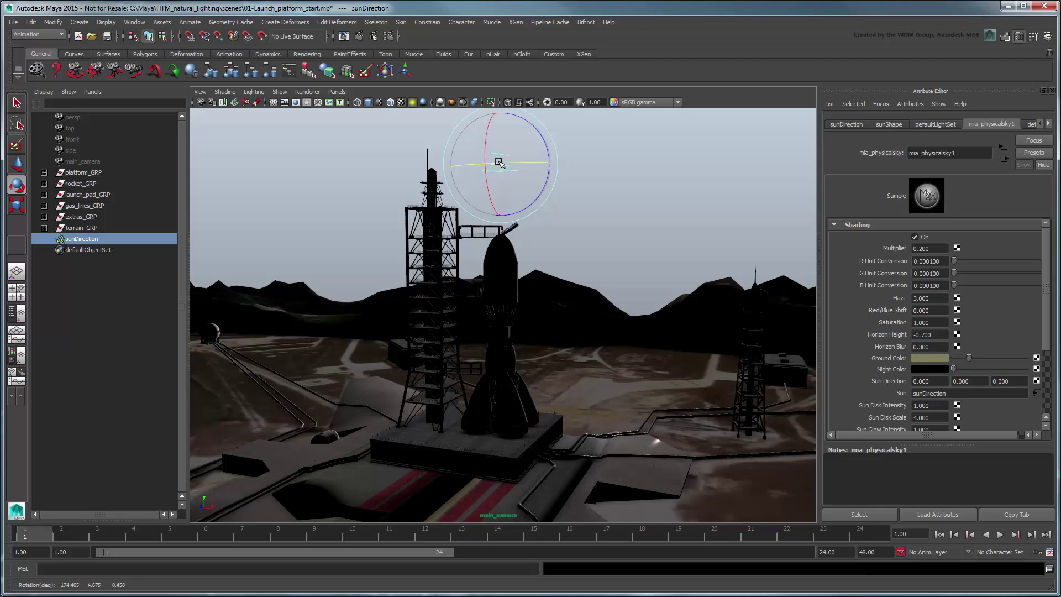
{"action": "left_click", "coordinate": [363, 40]}
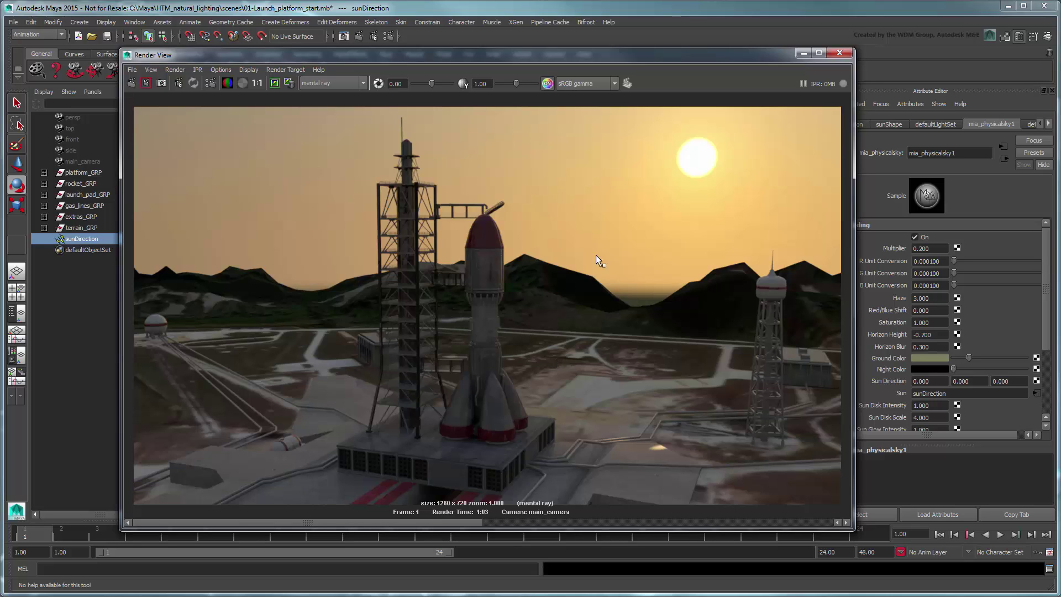
Set Sun Disk Intensity to 0.2, redo the render, and close the Render View
{"action": "left_click_drag", "start_coordinate": [688, 54], "coordinate": [659, 55]}
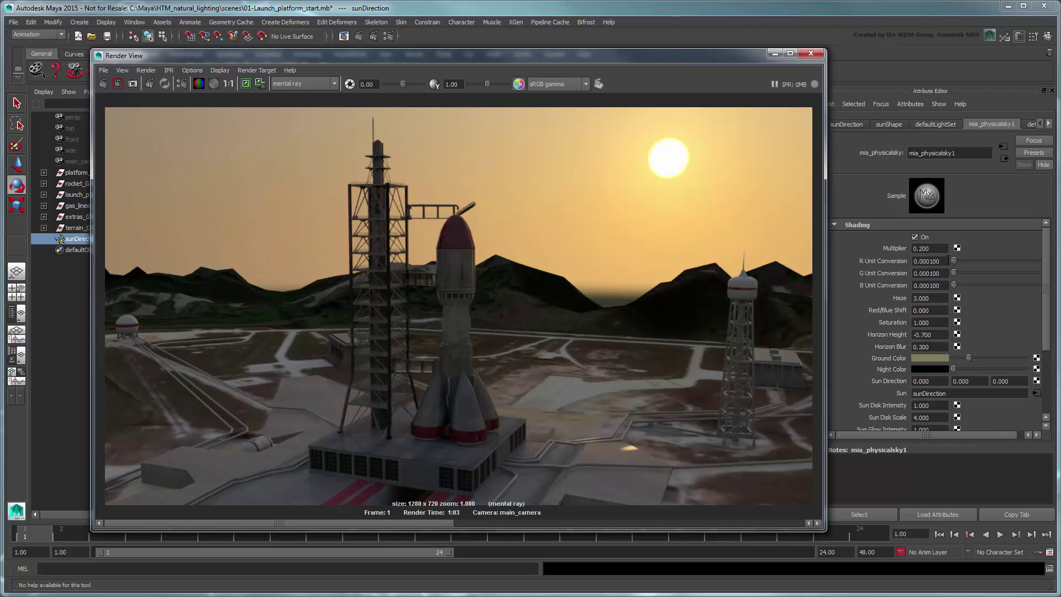
{"action": "left_click_drag", "start_coordinate": [1046, 305], "coordinate": [1047, 353]}
{"action": "double_click", "coordinate": [930, 323]}
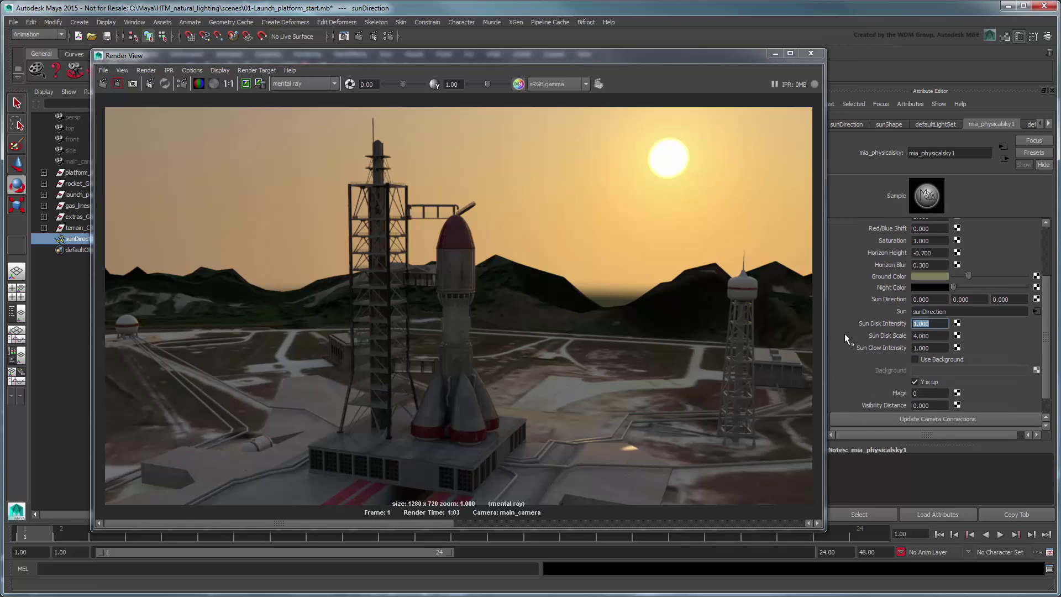
{"action": "type", "text": "0.9"}
{"action": "key", "text": "Return"}
{"action": "type", "text": "0.2"}
{"action": "key", "text": "Return"}
{"action": "left_click", "coordinate": [105, 84]}
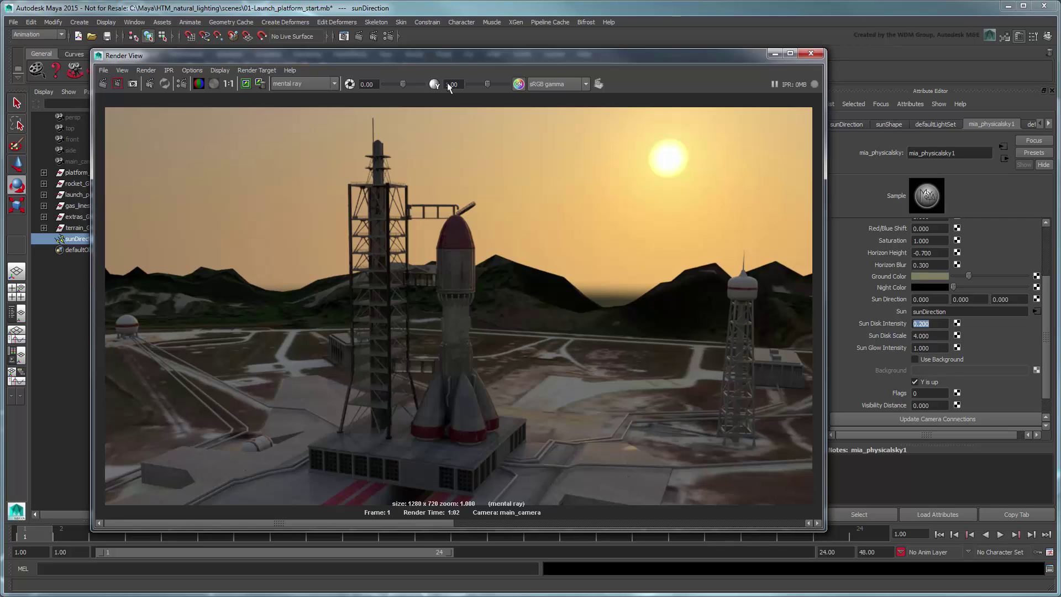
{"action": "left_click", "coordinate": [810, 53]}
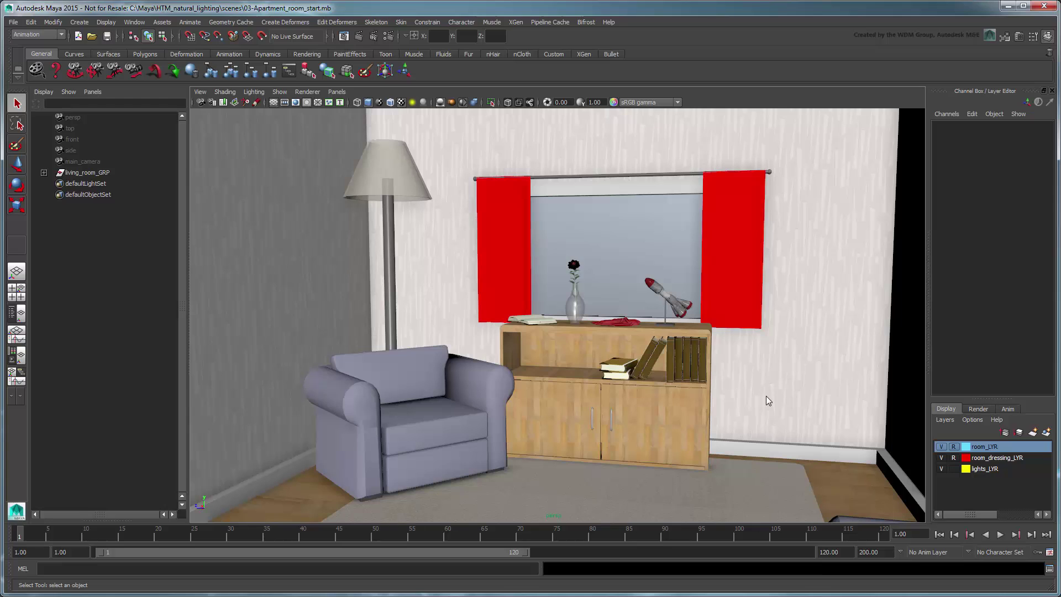
Dolly out, toggle room_LYR off and back on, then close the Channel Box/Layer Editor
{"action": "scroll", "coordinate": [766, 396], "scroll_direction": "down", "scroll_amount": 15}
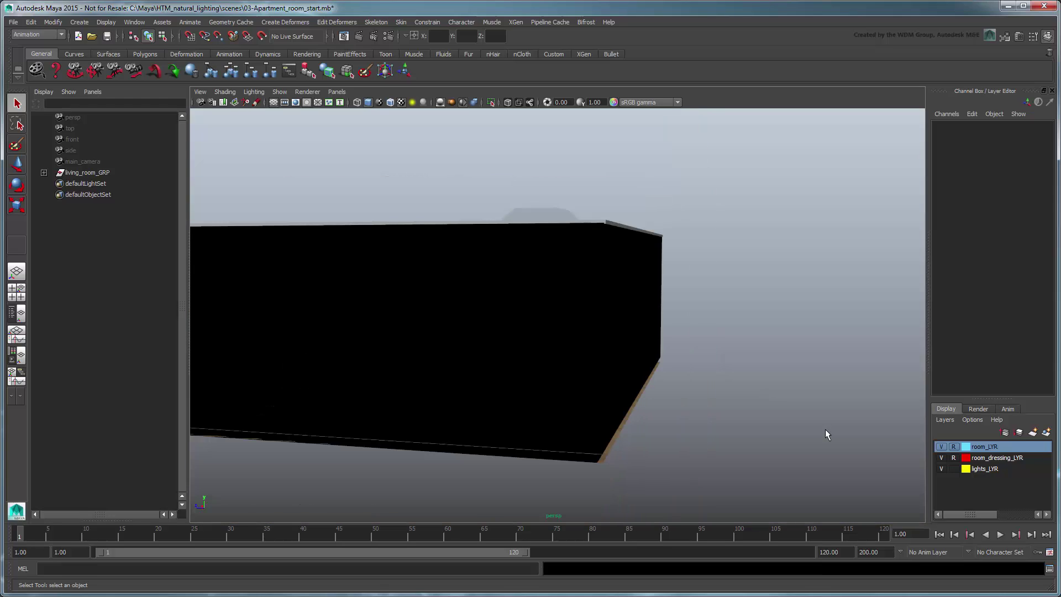
{"action": "left_click", "coordinate": [941, 446]}
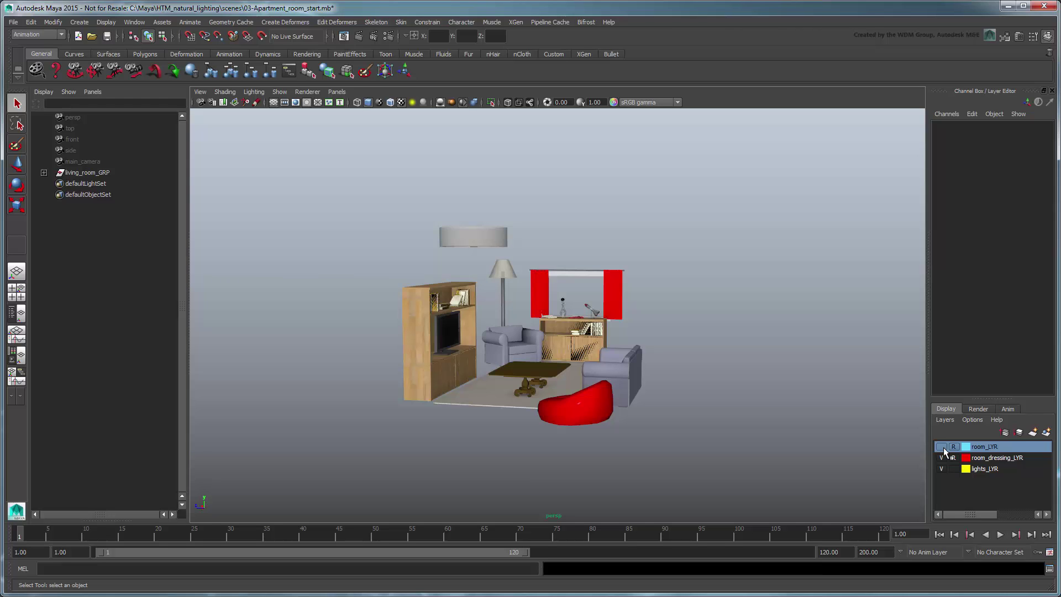
{"action": "left_click", "coordinate": [941, 447]}
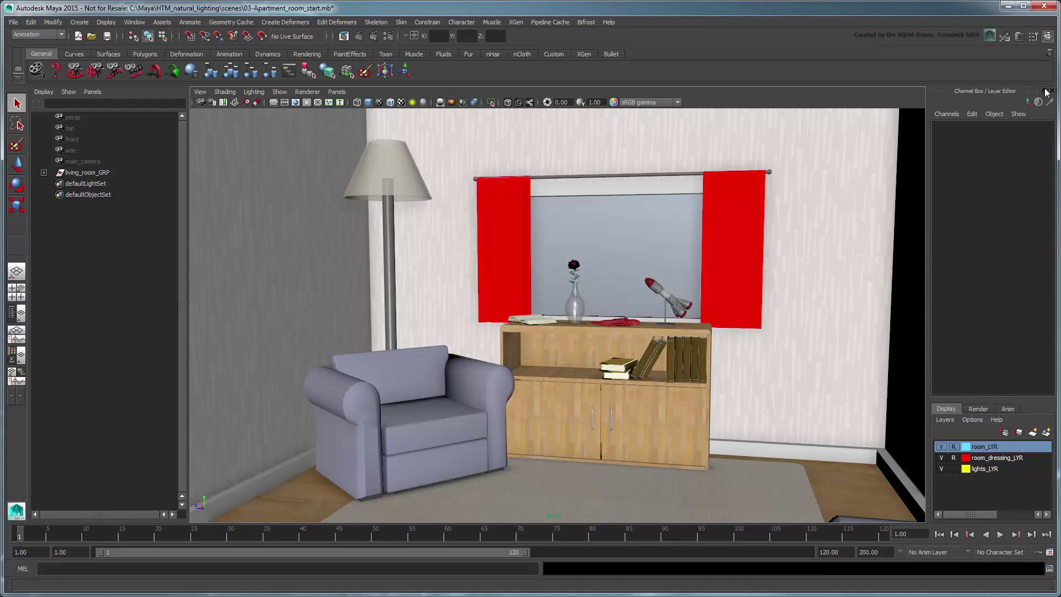
{"action": "left_click", "coordinate": [1046, 92]}
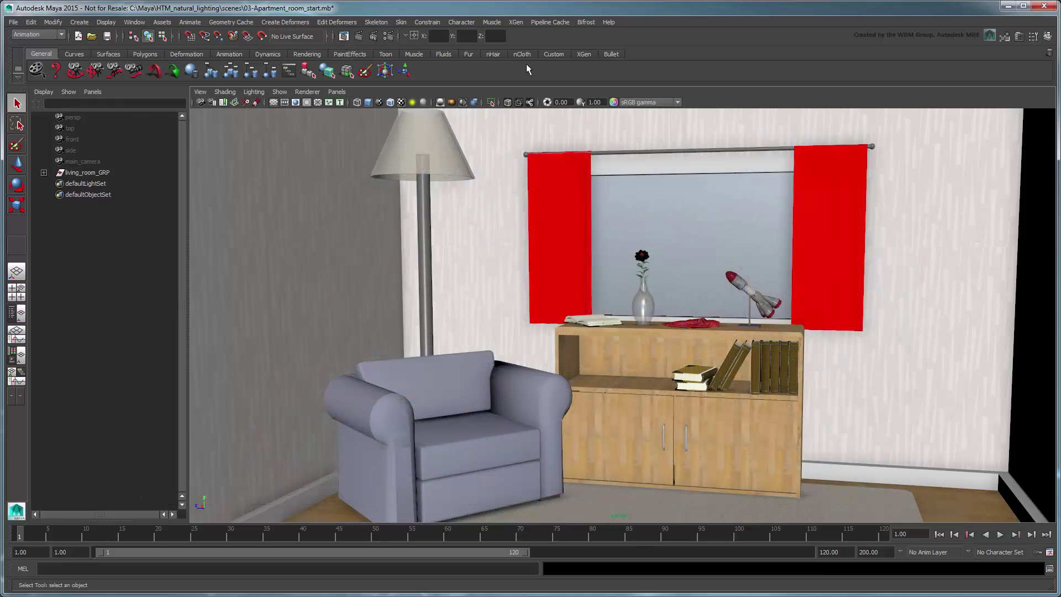
Create an Image Based Lighting node and enable Final Gathering in Render Settings
{"action": "left_click", "coordinate": [388, 36]}
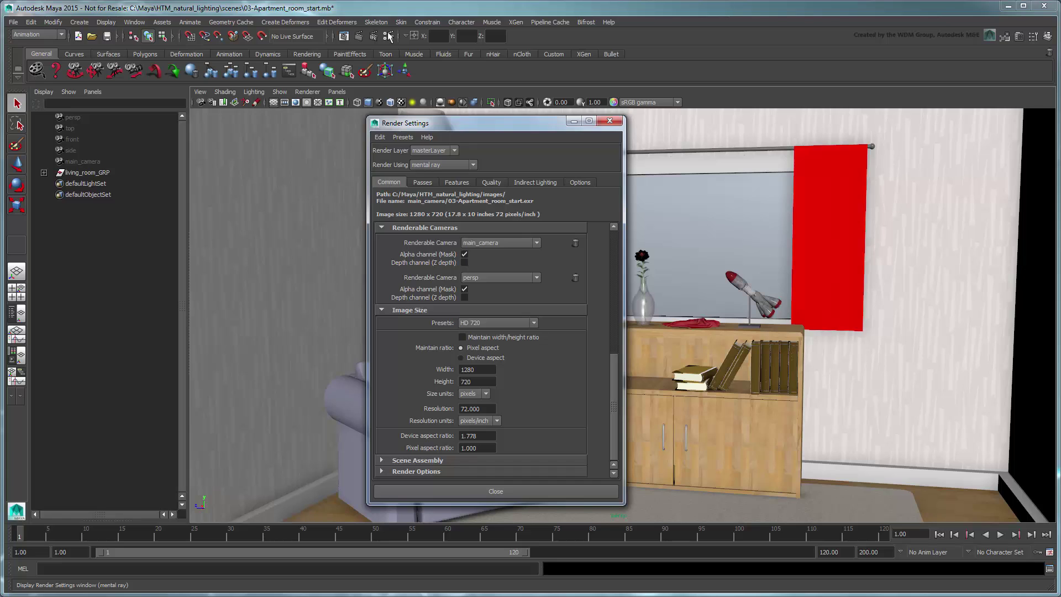
{"action": "left_click", "coordinate": [530, 182]}
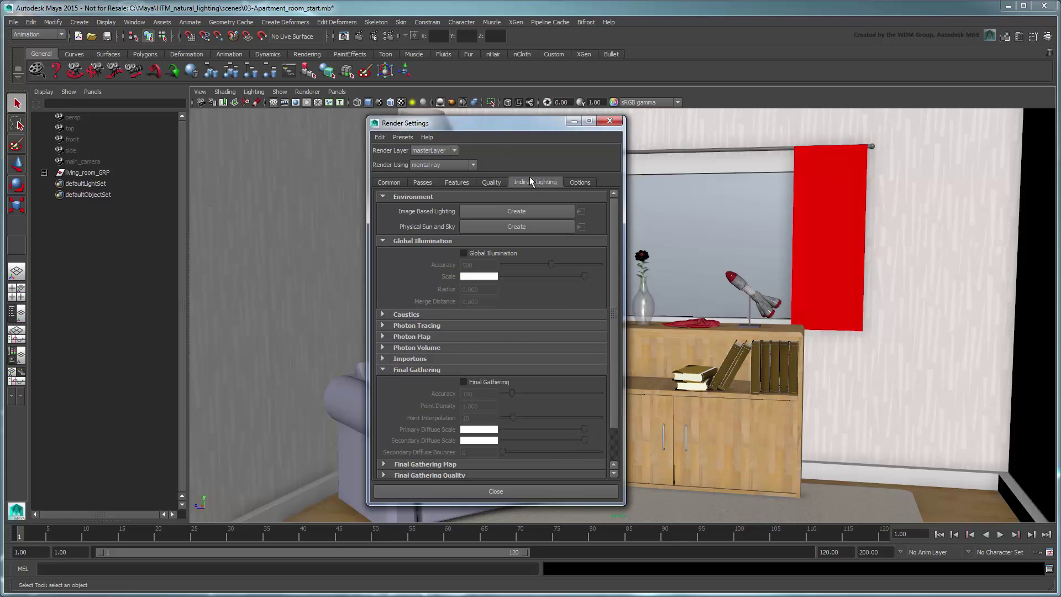
{"action": "left_click", "coordinate": [563, 208]}
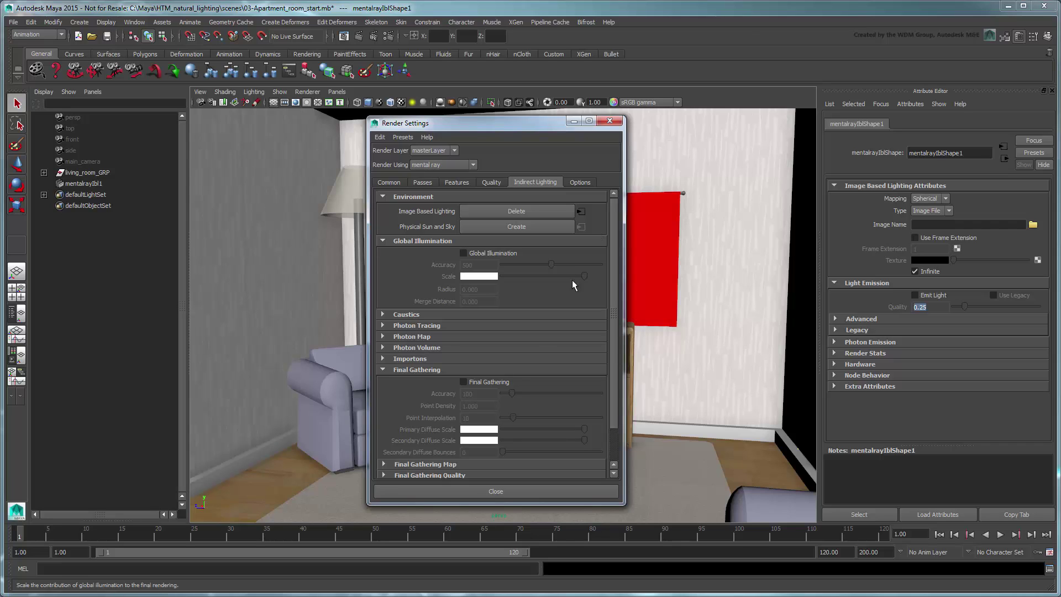
{"action": "left_click", "coordinate": [509, 379]}
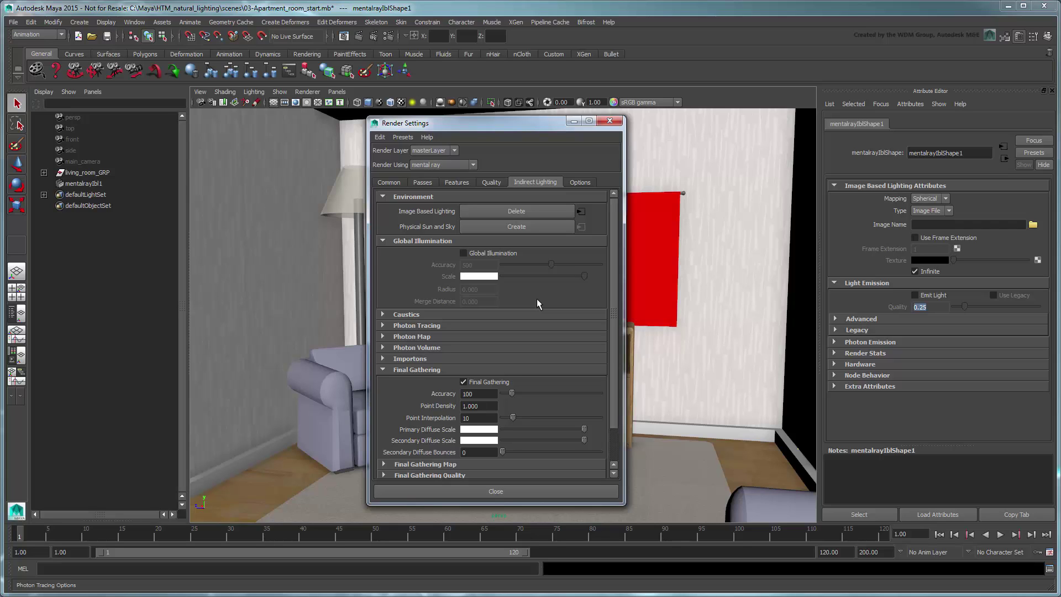
Disable Enable Default Light on the Common tab, then frame the room and IBL sphere
{"action": "left_click", "coordinate": [389, 182]}
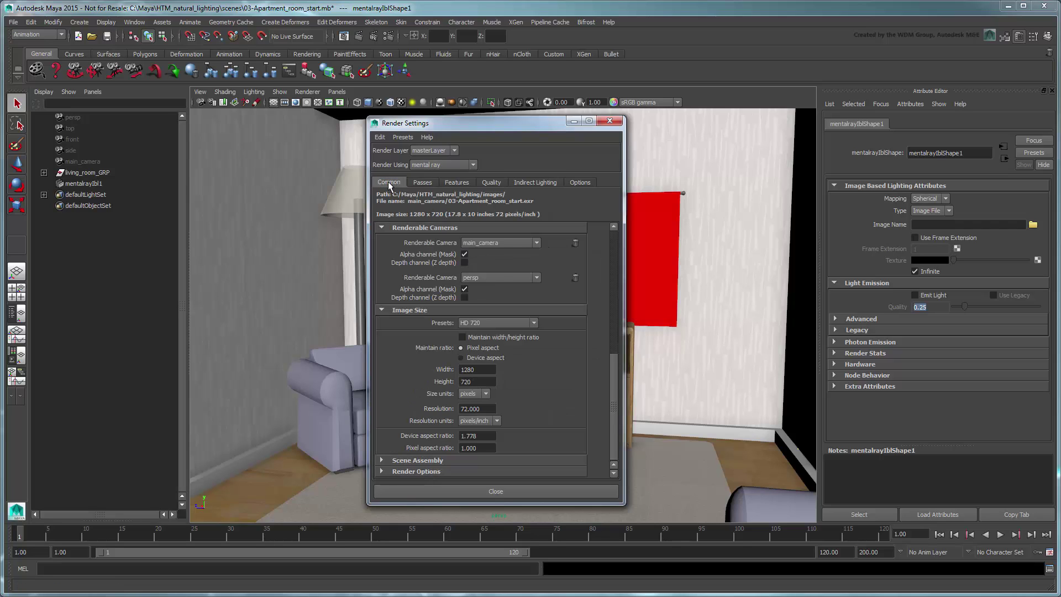
{"action": "left_click", "coordinate": [509, 472]}
{"action": "scroll", "coordinate": [611, 455], "scroll_direction": "down", "scroll_amount": 3}
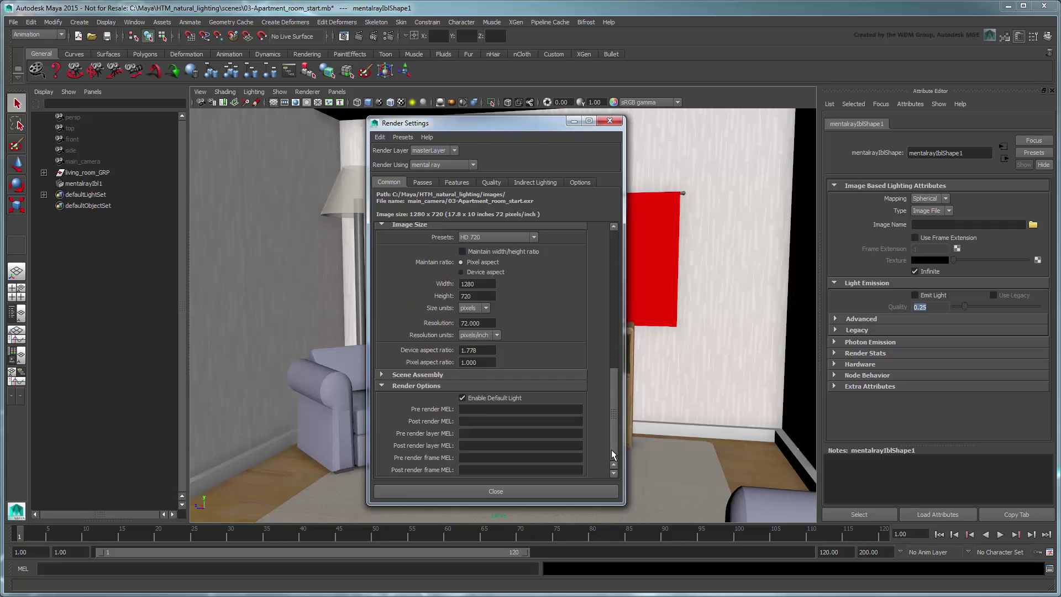
{"action": "left_click", "coordinate": [488, 397]}
{"action": "left_click", "coordinate": [533, 490]}
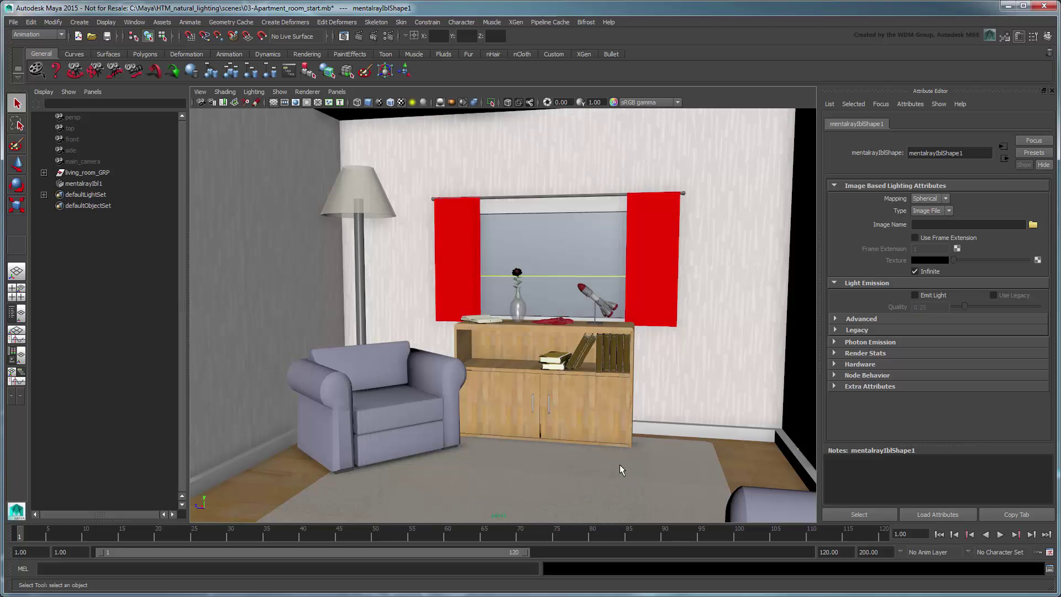
{"action": "key", "text": "f"}
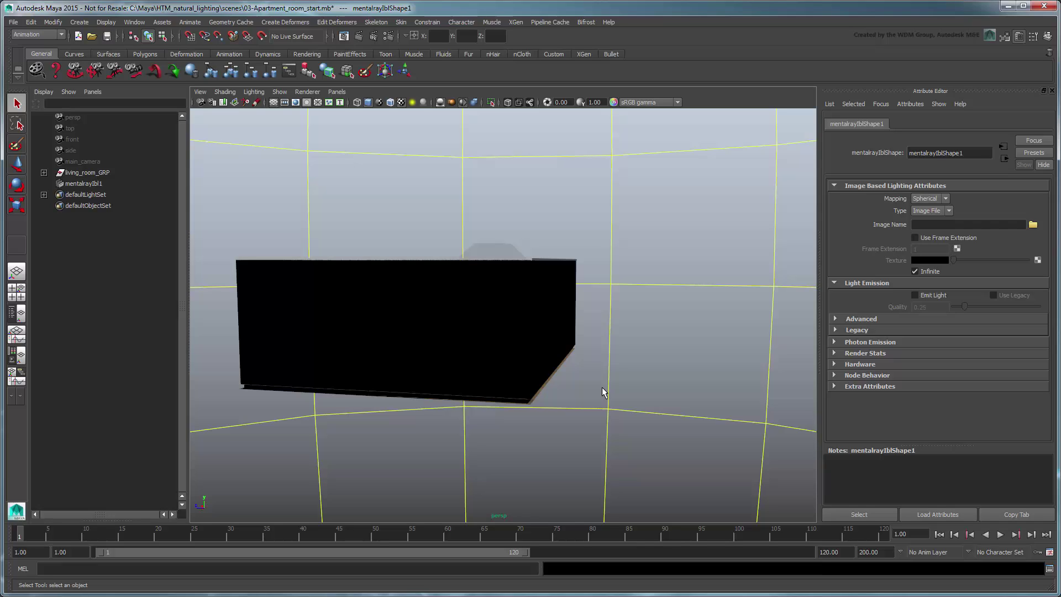
Load Barce_Rooftop_C_3k.hdr as the image-based light's image
{"action": "left_click", "coordinate": [1033, 225]}
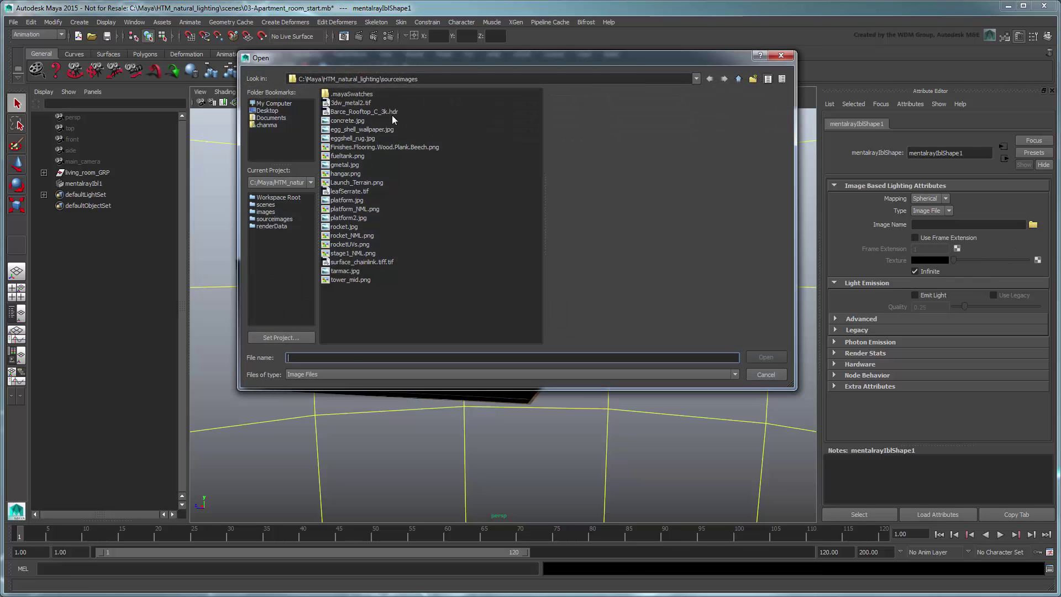
{"action": "left_click", "coordinate": [390, 112]}
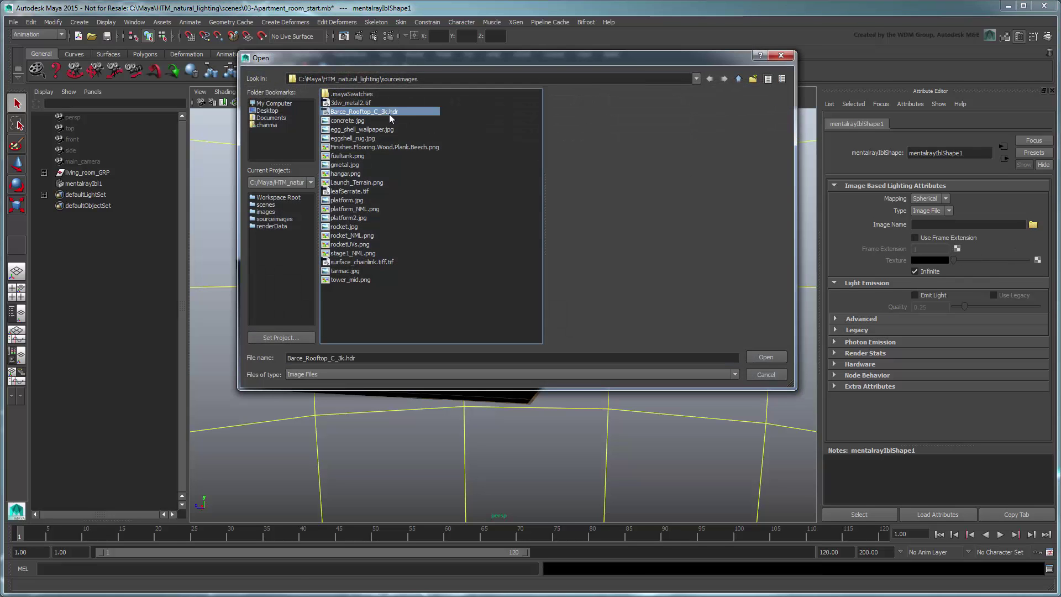
{"action": "left_click", "coordinate": [766, 357]}
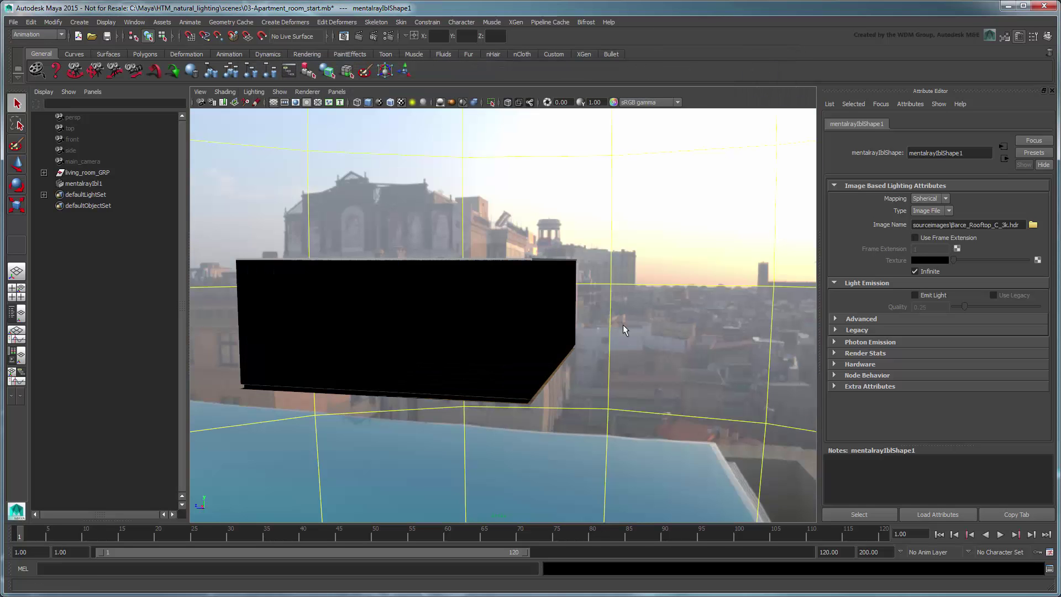
{"action": "key", "text": "["}
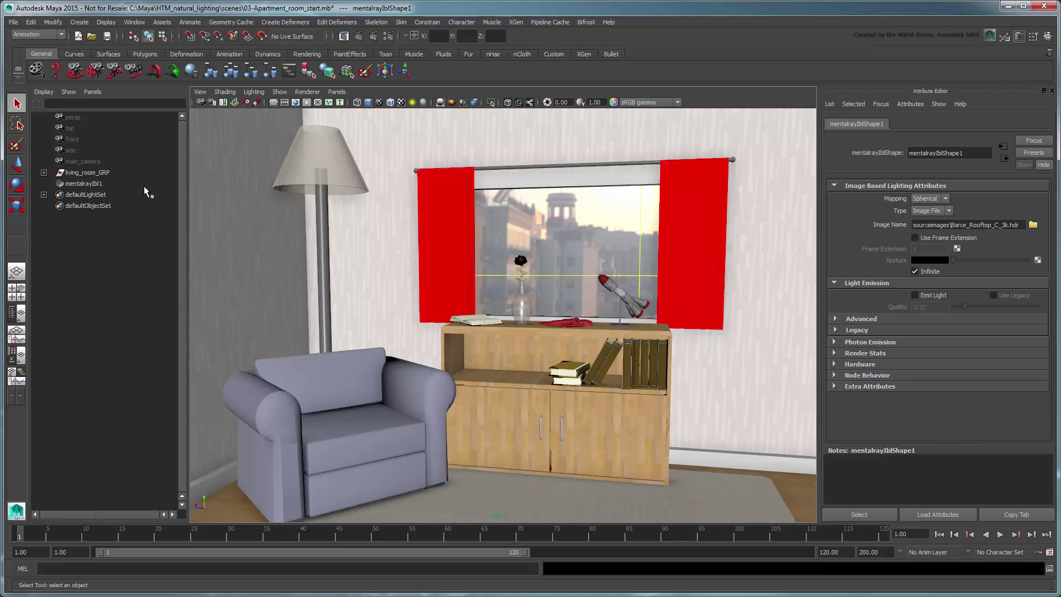
Rotate mentalrayIbl1 to 45 degrees in Y
{"action": "left_click", "coordinate": [108, 184]}
{"action": "left_click", "coordinate": [849, 124]}
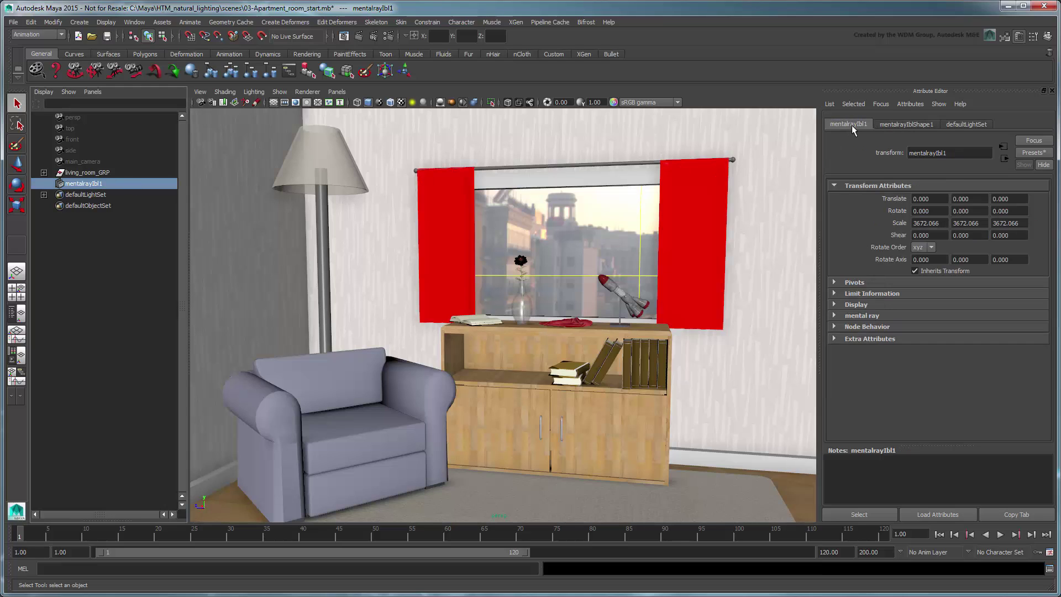
{"action": "left_click", "coordinate": [974, 214]}
{"action": "type", "text": "45"}
{"action": "key", "text": "Return"}
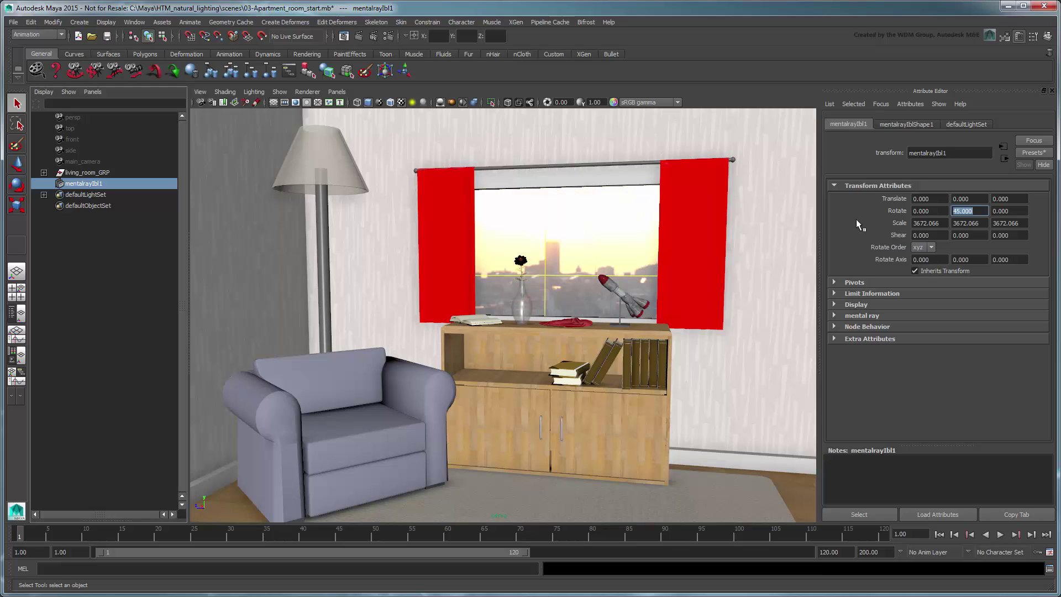
Enable Emit Light on the IBL with quality 1
{"action": "left_click", "coordinate": [909, 125]}
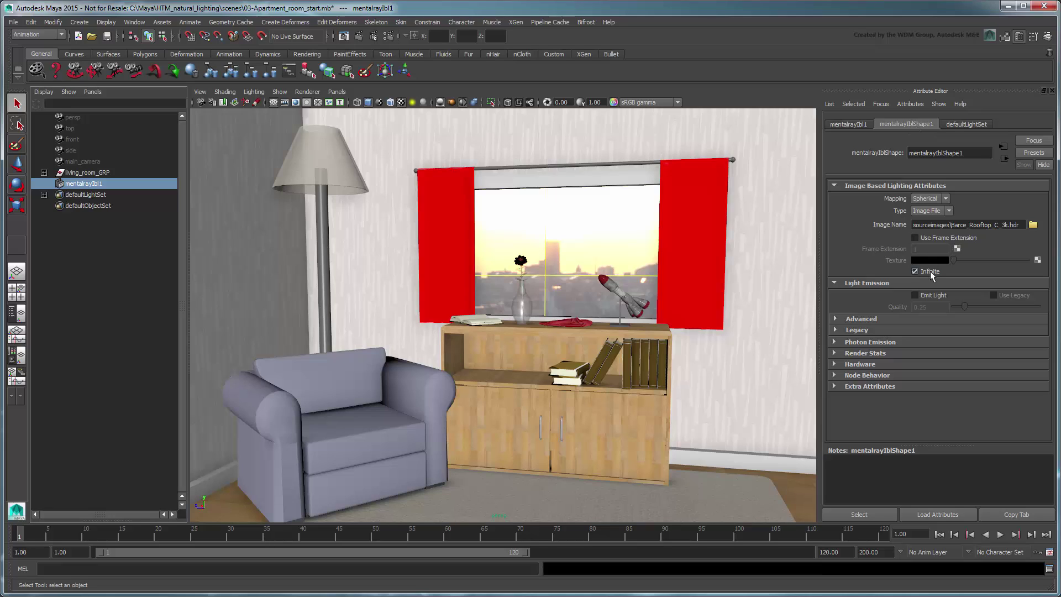
{"action": "left_click", "coordinate": [940, 296]}
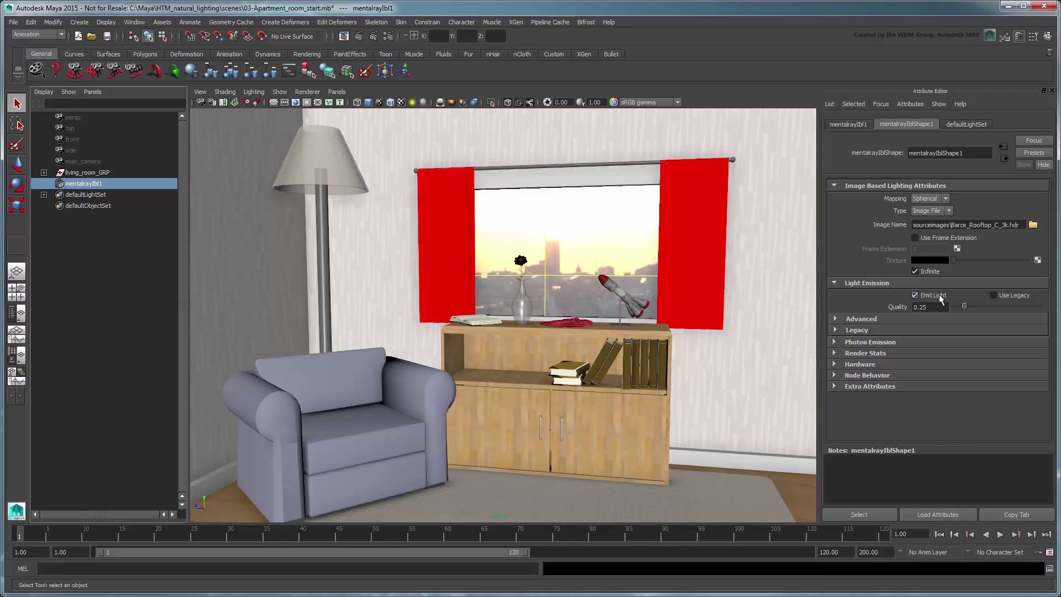
{"action": "left_click", "coordinate": [929, 306]}
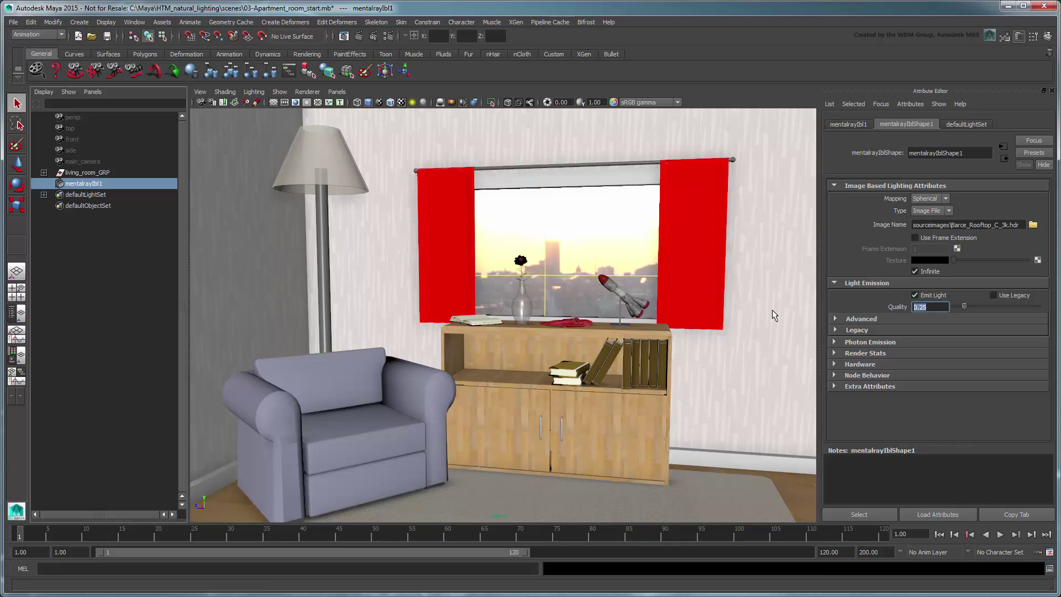
{"action": "type", "text": "1"}
{"action": "key", "text": "Return"}
Look through main_camera in the viewport
{"action": "left_click", "coordinate": [337, 91]}
{"action": "mouse_move", "coordinate": [380, 104]}
{"action": "left_click", "coordinate": [460, 104]}
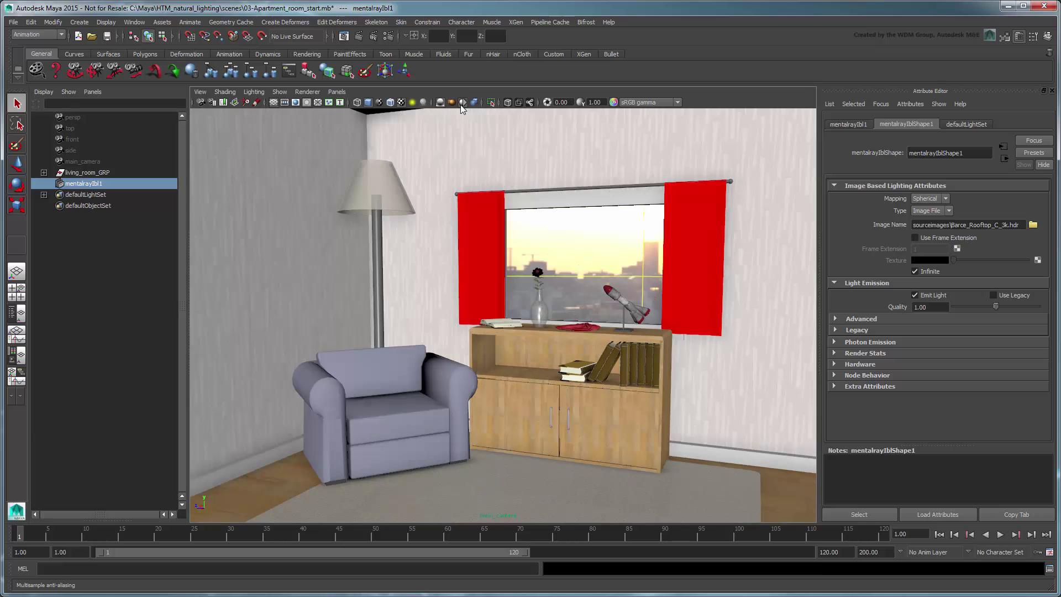
Render the room lit by the sunset HDR in mental ray
{"action": "left_click", "coordinate": [358, 36]}
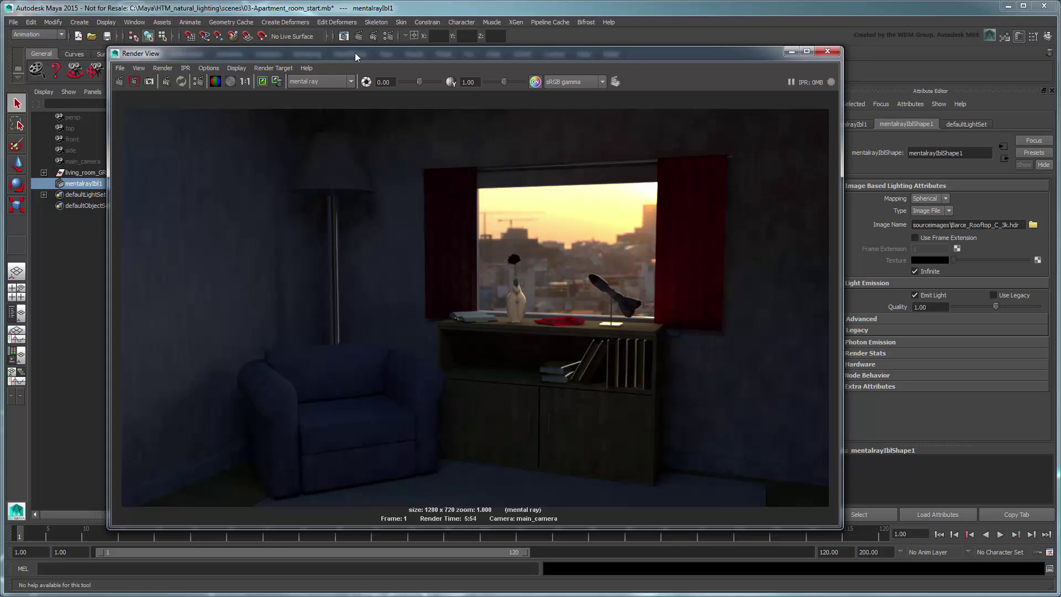
{"action": "left_click_drag", "start_coordinate": [355, 57], "coordinate": [322, 57]}
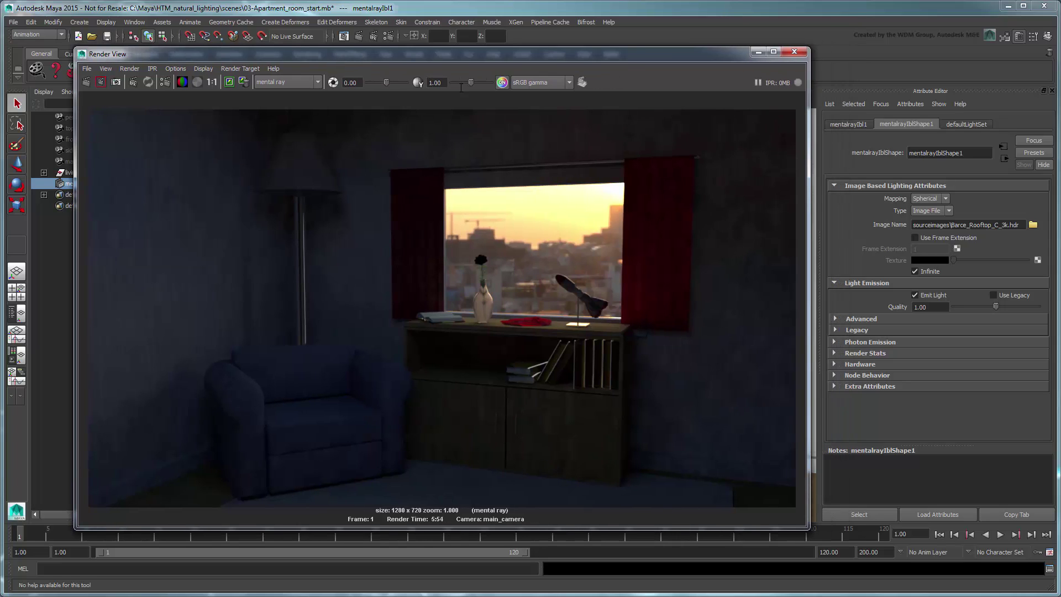
{"action": "left_click", "coordinate": [838, 319]}
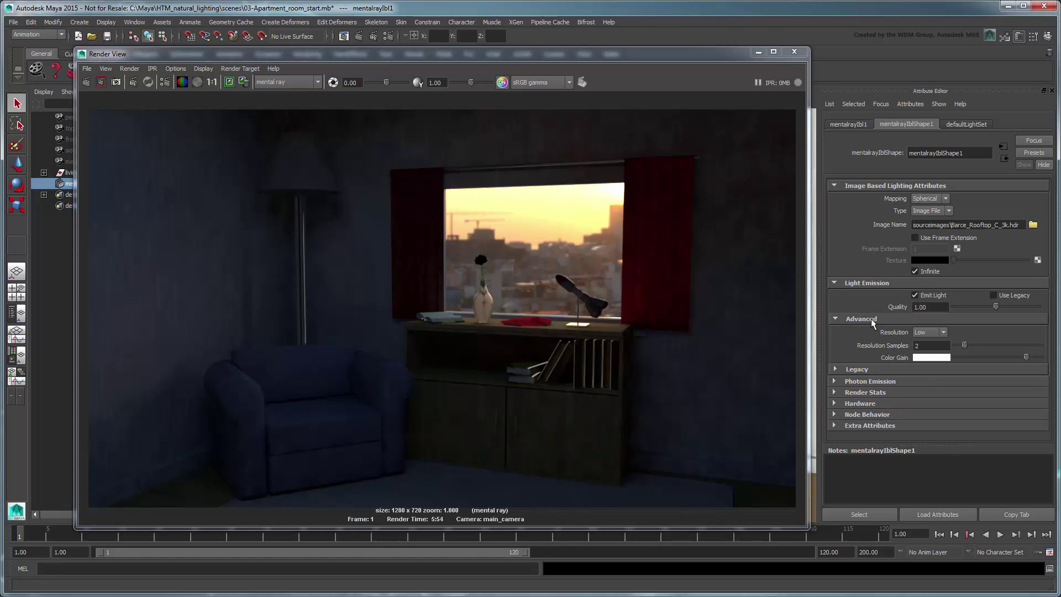
Set the IBL Color Gain brightness V to 2, re-render, and close Render View
{"action": "left_click", "coordinate": [931, 358]}
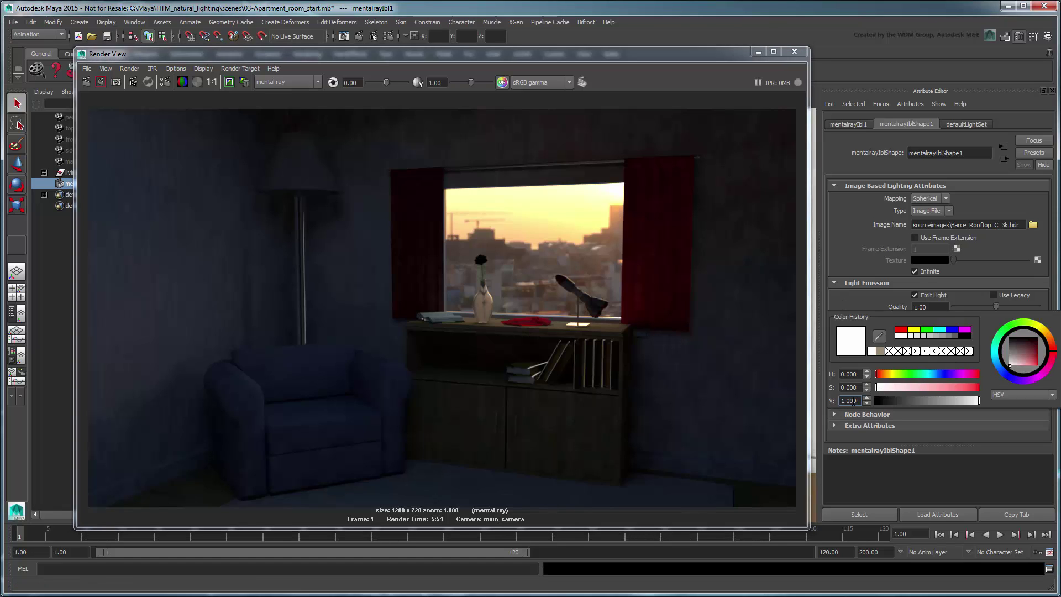
{"action": "double_click", "coordinate": [857, 401]}
{"action": "type", "text": "2"}
{"action": "key", "text": "Return"}
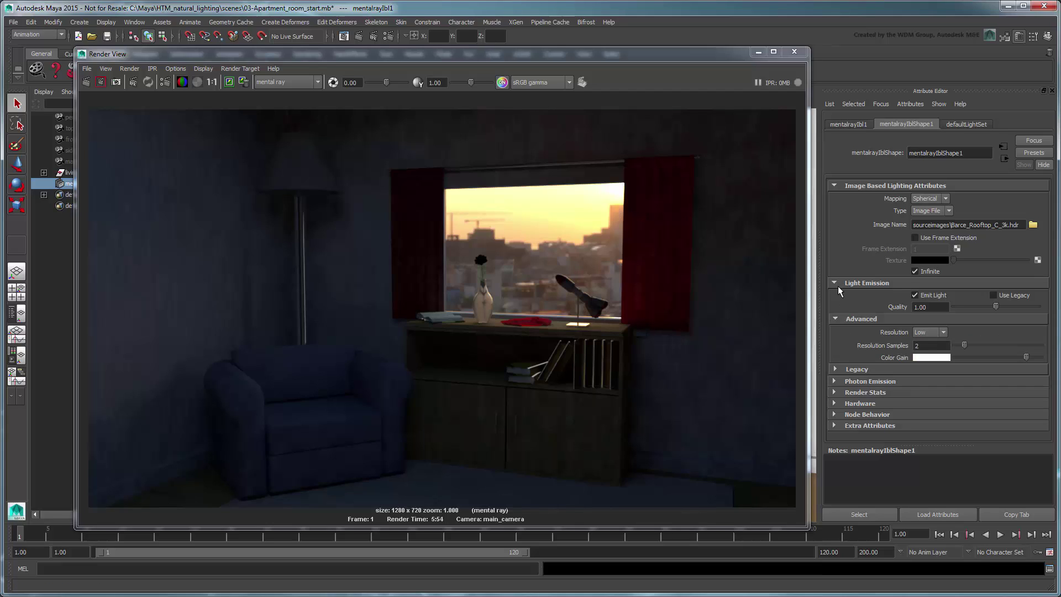
{"action": "left_click", "coordinate": [101, 82]}
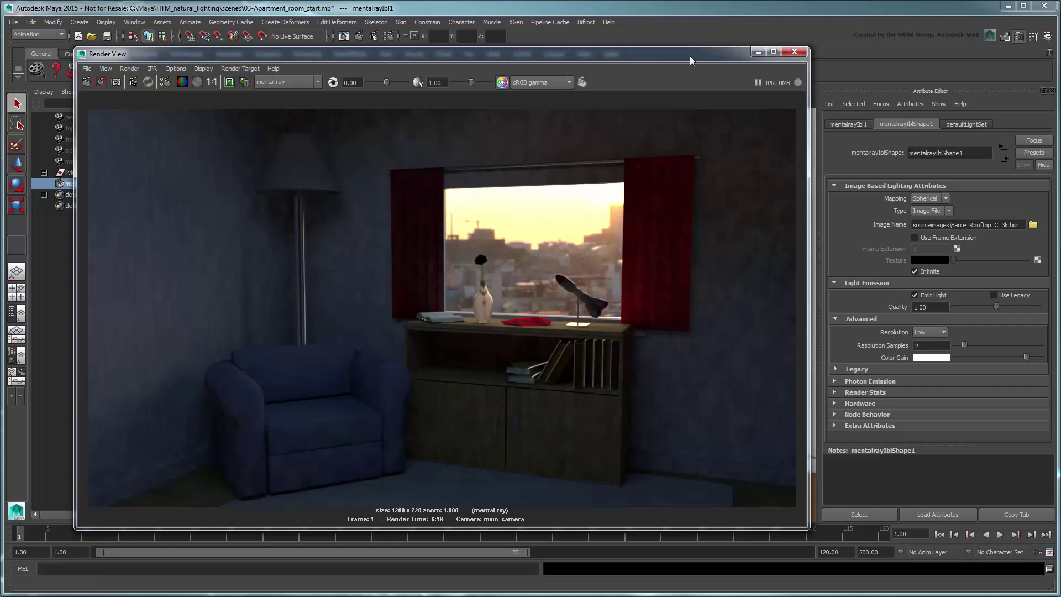
{"action": "left_click", "coordinate": [791, 53]}
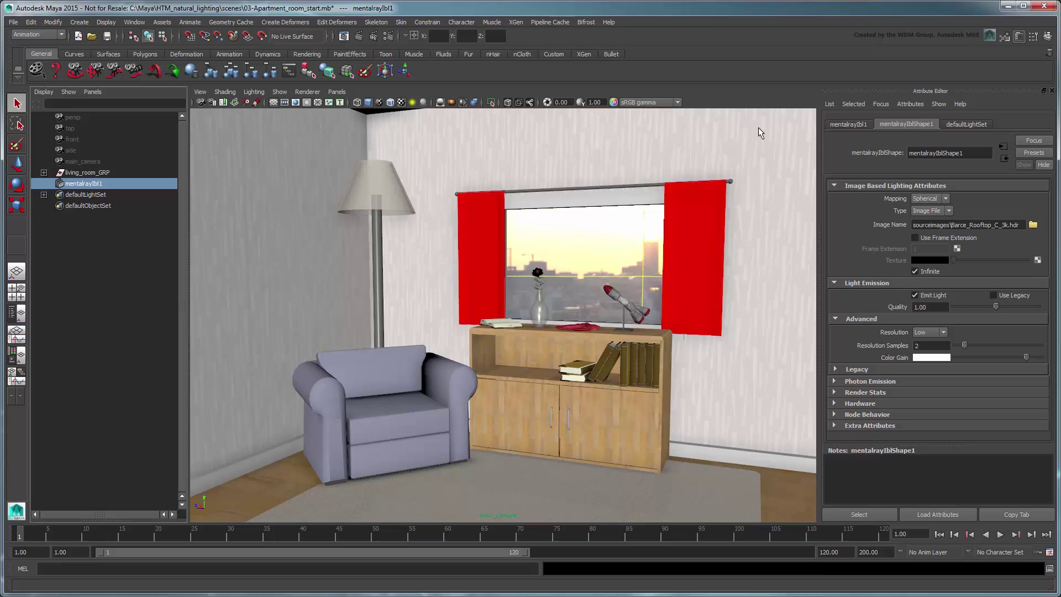
Create an area light and rename it lamp_light
{"action": "left_click", "coordinate": [83, 23]}
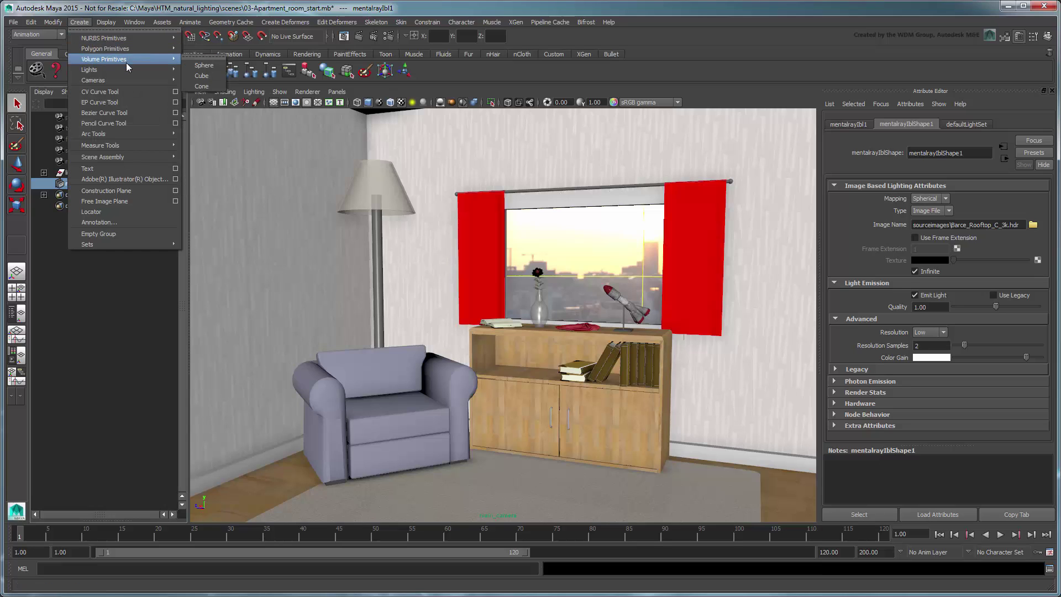
{"action": "mouse_move", "coordinate": [131, 72]}
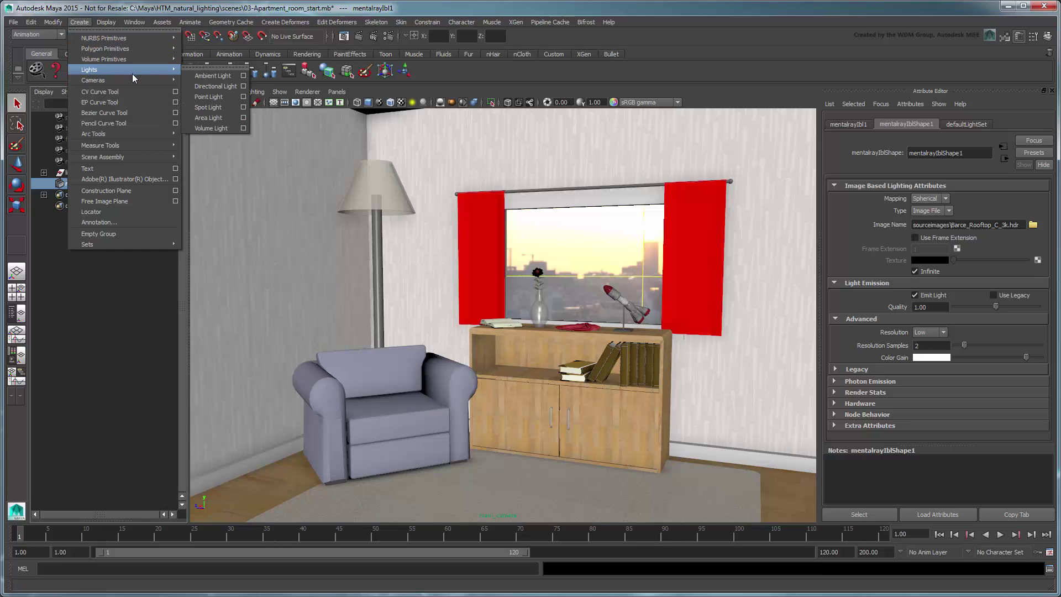
{"action": "left_click", "coordinate": [234, 119]}
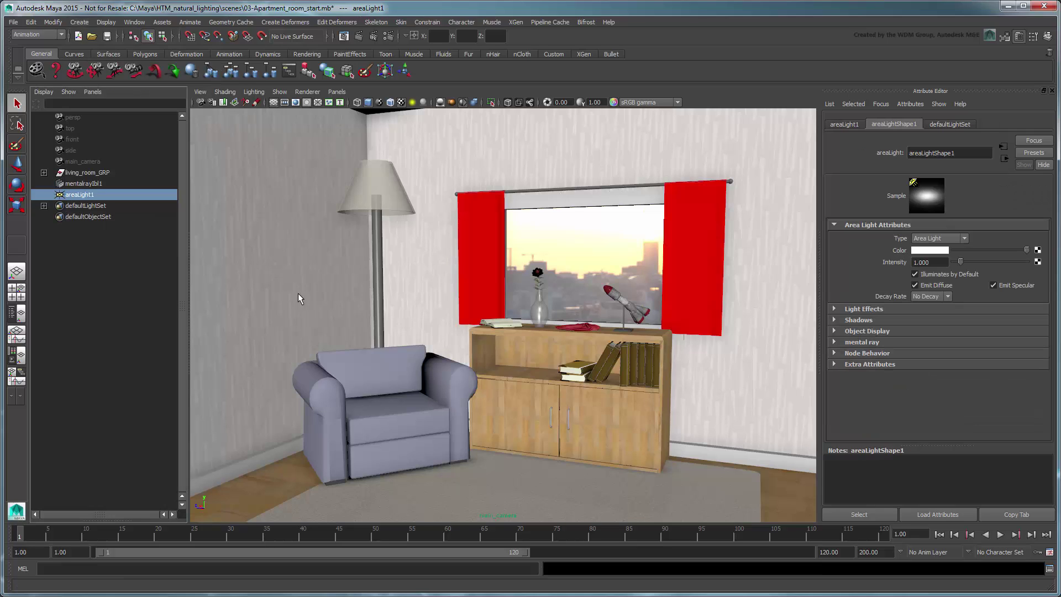
{"action": "double_click", "coordinate": [101, 194]}
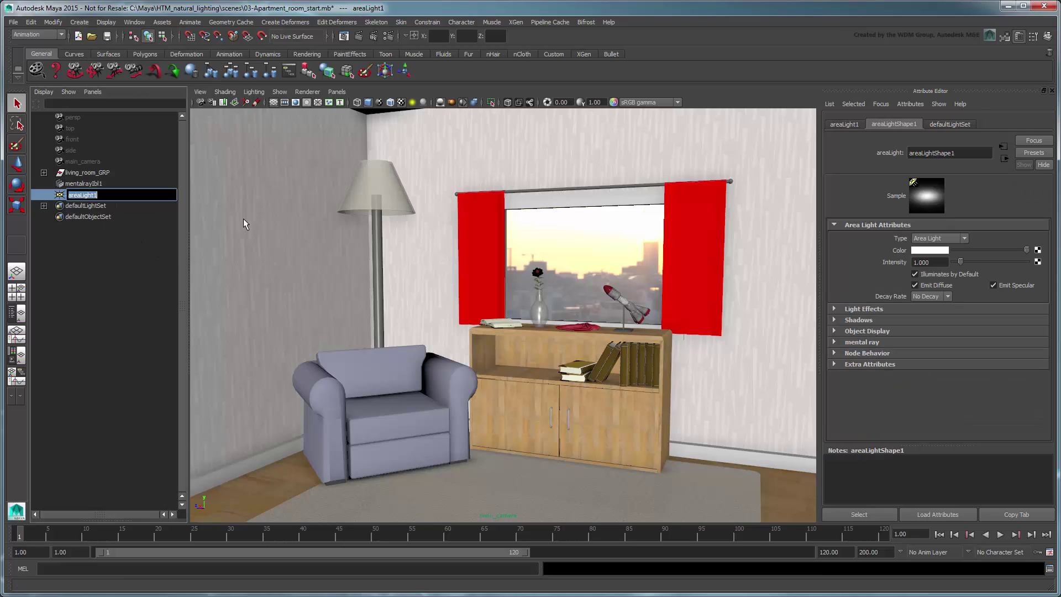
{"action": "type", "text": "lamp_light"}
{"action": "key", "text": "Return"}
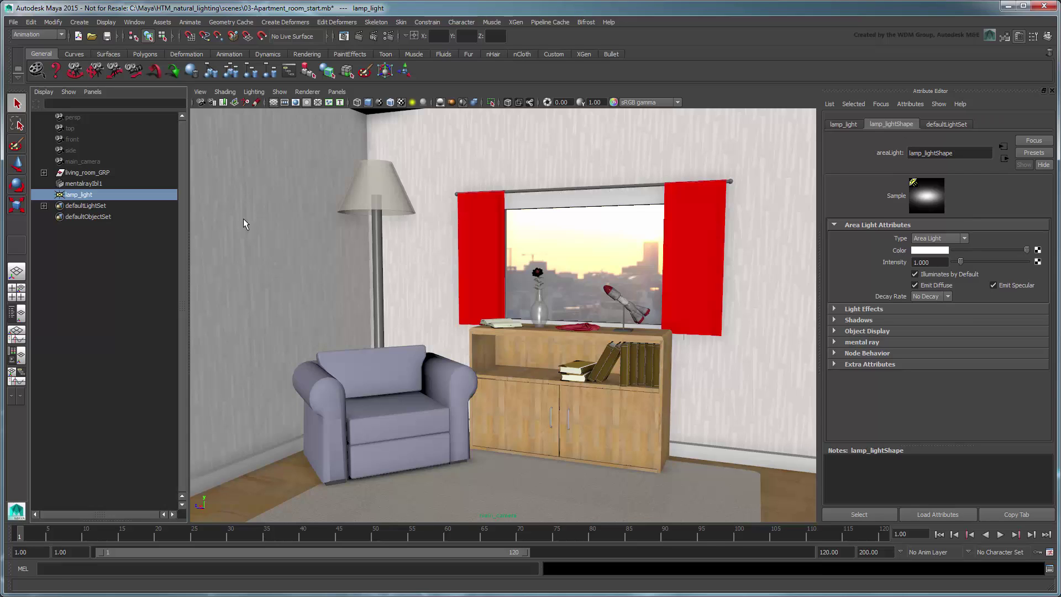
Move lamp_light to translate -106, 138, 111
{"action": "left_click", "coordinate": [844, 124]}
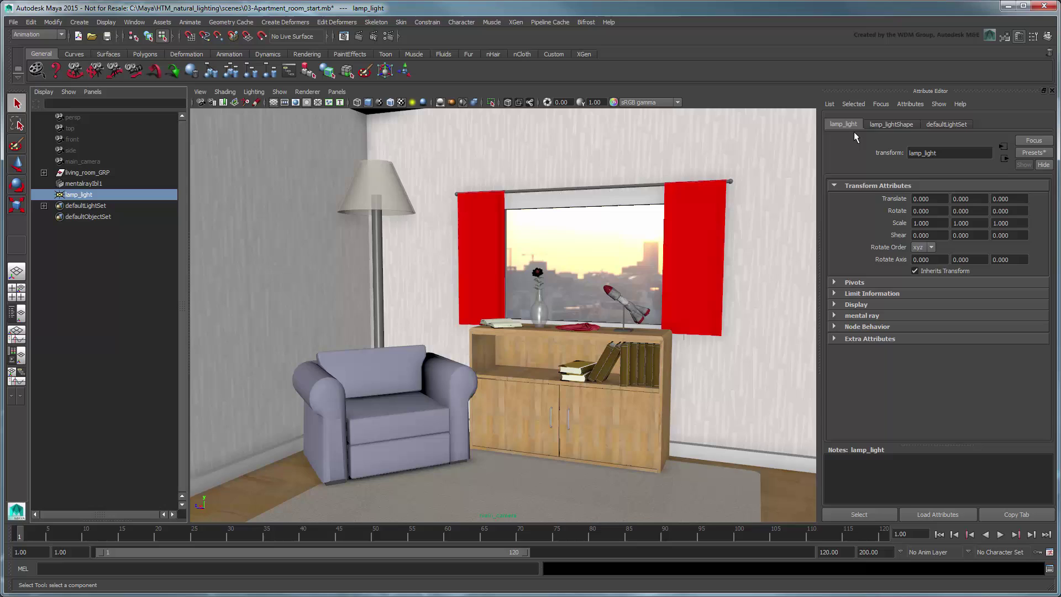
{"action": "left_click", "coordinate": [932, 200]}
{"action": "type", "text": "-106"}
{"action": "key", "text": "Tab"}
{"action": "type", "text": "138"}
{"action": "key", "text": "Tab"}
{"action": "type", "text": "111"}
{"action": "key", "text": "Return"}
Give lamp_light Quadratic decay and an intensity of 400
{"action": "left_click", "coordinate": [876, 122]}
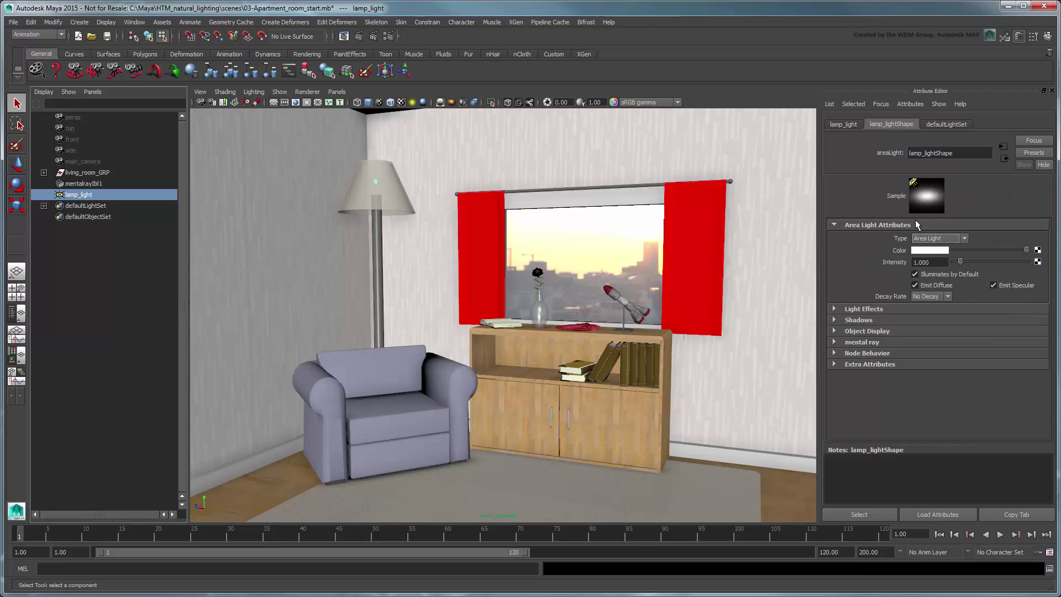
{"action": "left_click", "coordinate": [941, 297]}
{"action": "left_click_drag", "start_coordinate": [943, 263], "coordinate": [901, 265]}
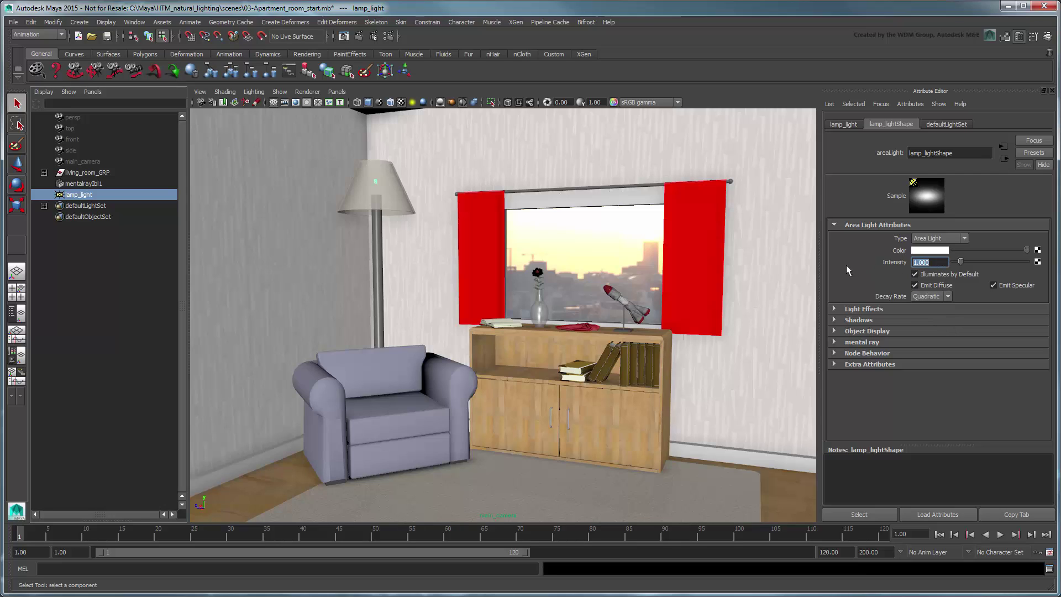
{"action": "type", "text": "400"}
{"action": "key", "text": "Return"}
Enable Use Light Shape in mental ray settings with type Sphere
{"action": "left_click", "coordinate": [878, 341]}
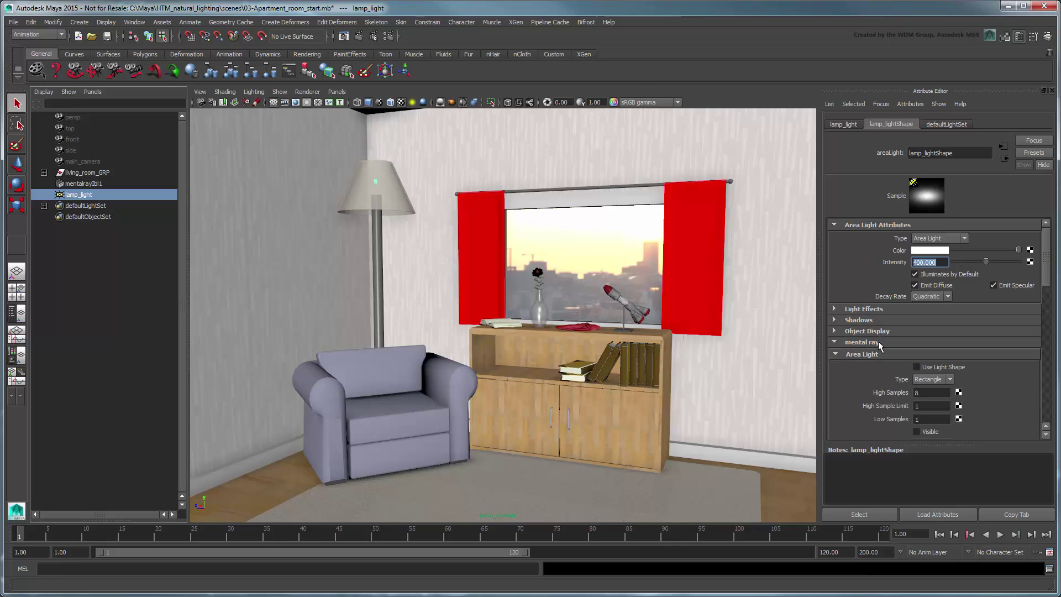
{"action": "scroll", "coordinate": [994, 287], "scroll_direction": "down", "scroll_amount": 4}
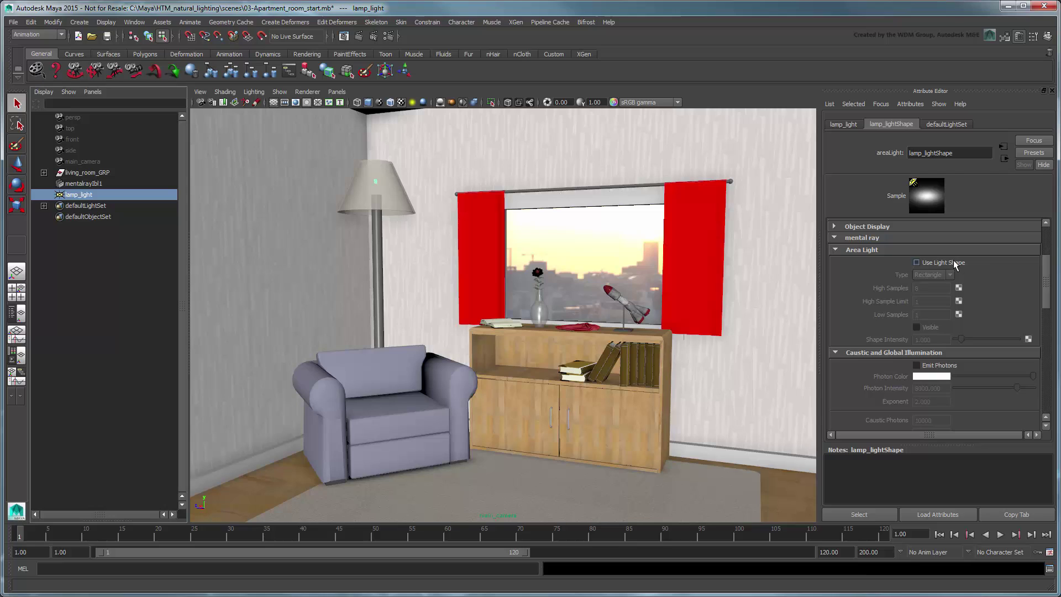
{"action": "left_click", "coordinate": [953, 262]}
{"action": "left_click", "coordinate": [950, 275]}
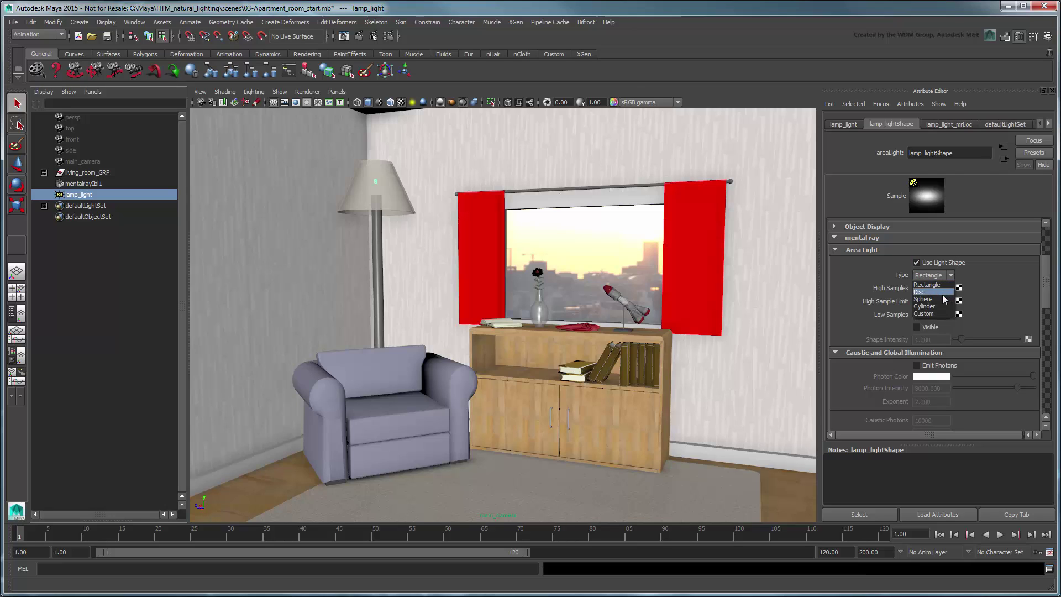
{"action": "left_click", "coordinate": [942, 299]}
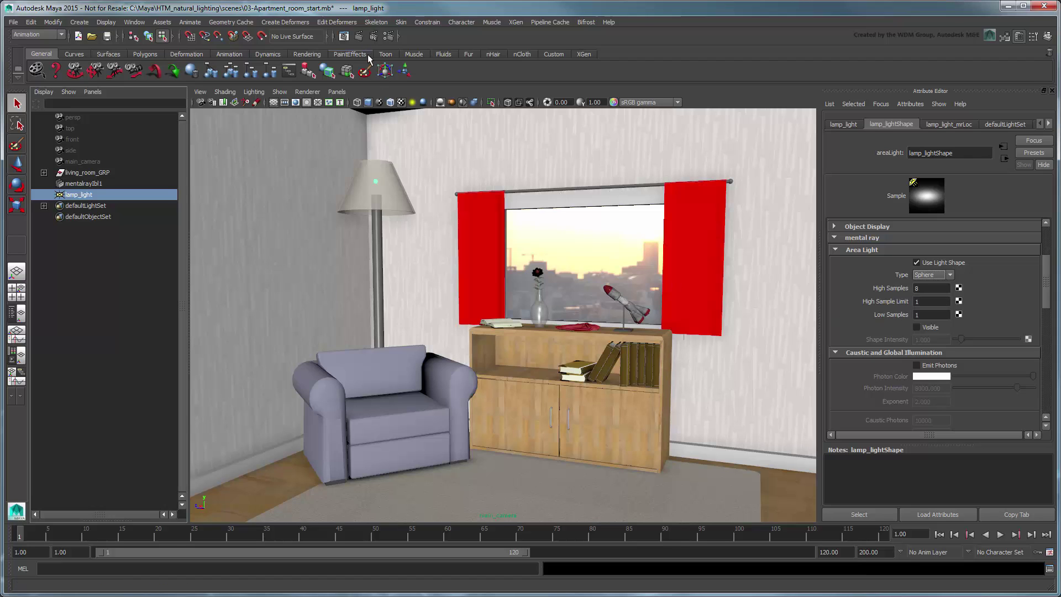
{"action": "left_click", "coordinate": [358, 37]}
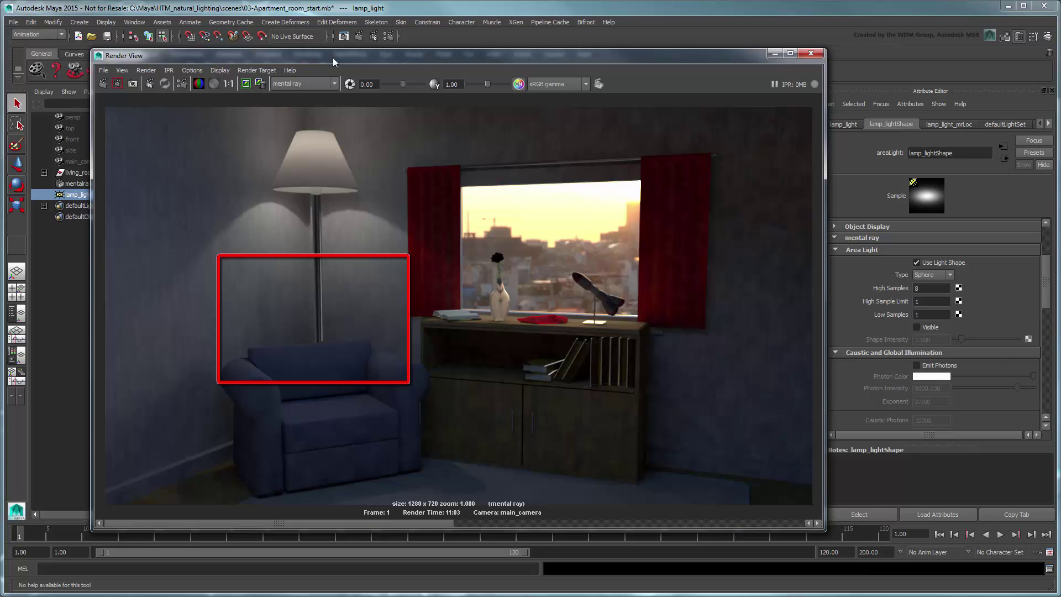
{"action": "left_click", "coordinate": [817, 56]}
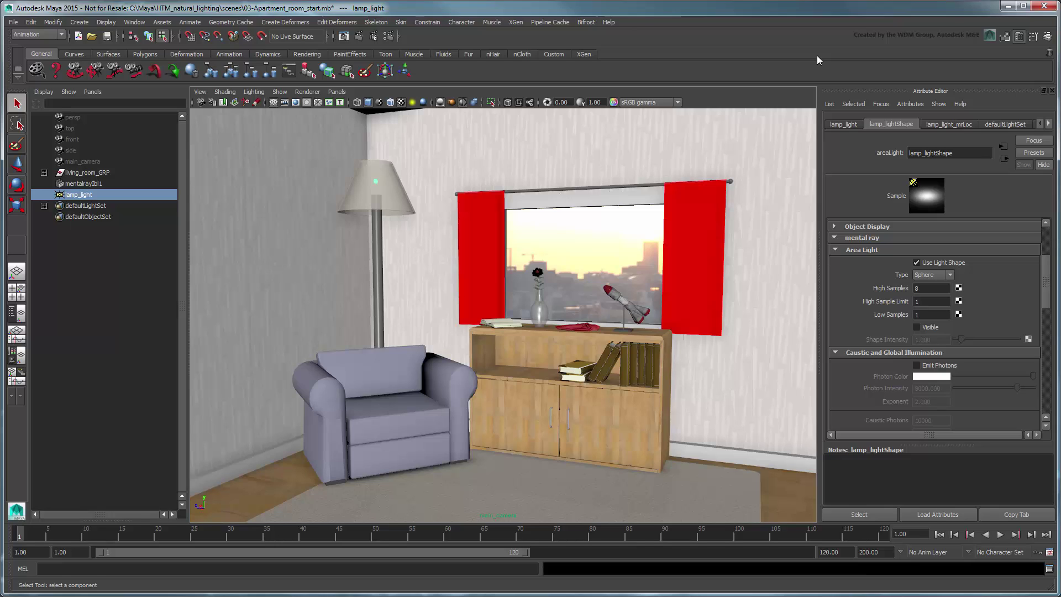
Set lamp_light Scale X, Y and Z to 4.5 and render the current frame
{"action": "left_click", "coordinate": [843, 123]}
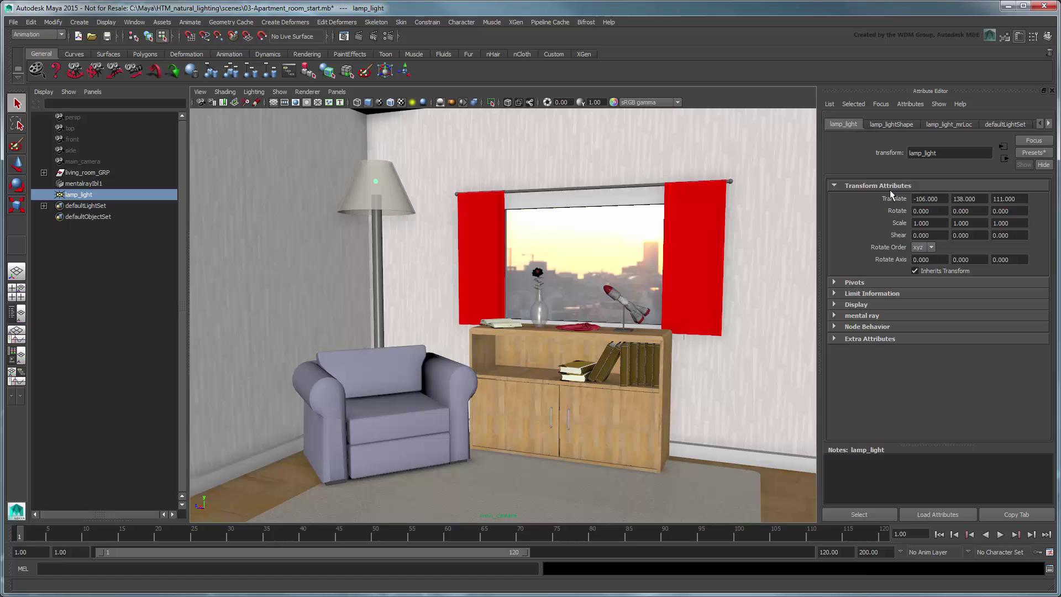
{"action": "double_click", "coordinate": [936, 223]}
{"action": "type", "text": "4.5"}
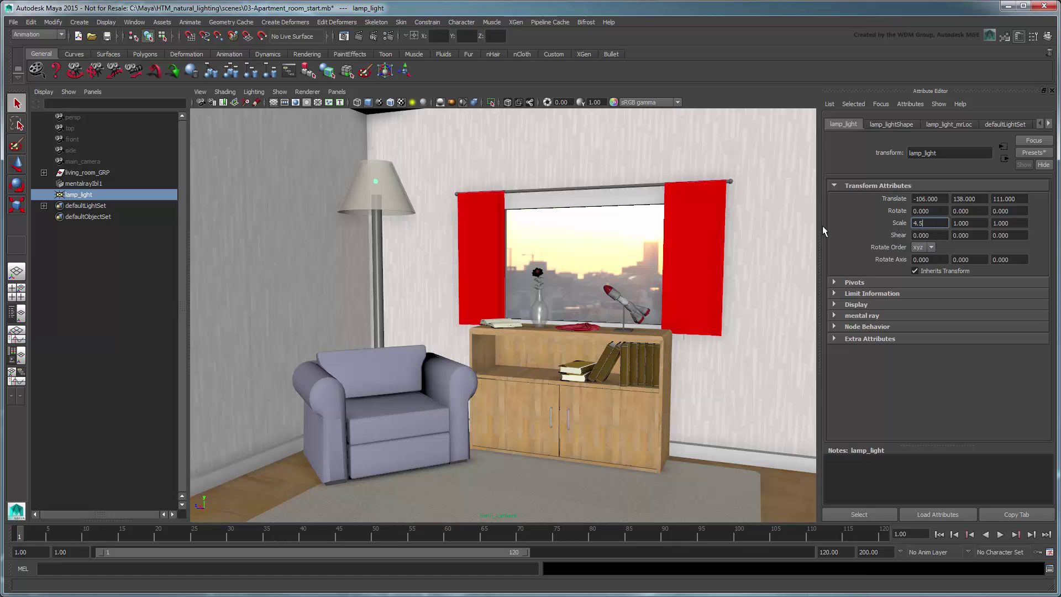
{"action": "key", "text": "Tab"}
{"action": "type", "text": "4.5"}
{"action": "key", "text": "Tab"}
{"action": "type", "text": "4.5"}
{"action": "key", "text": "Return"}
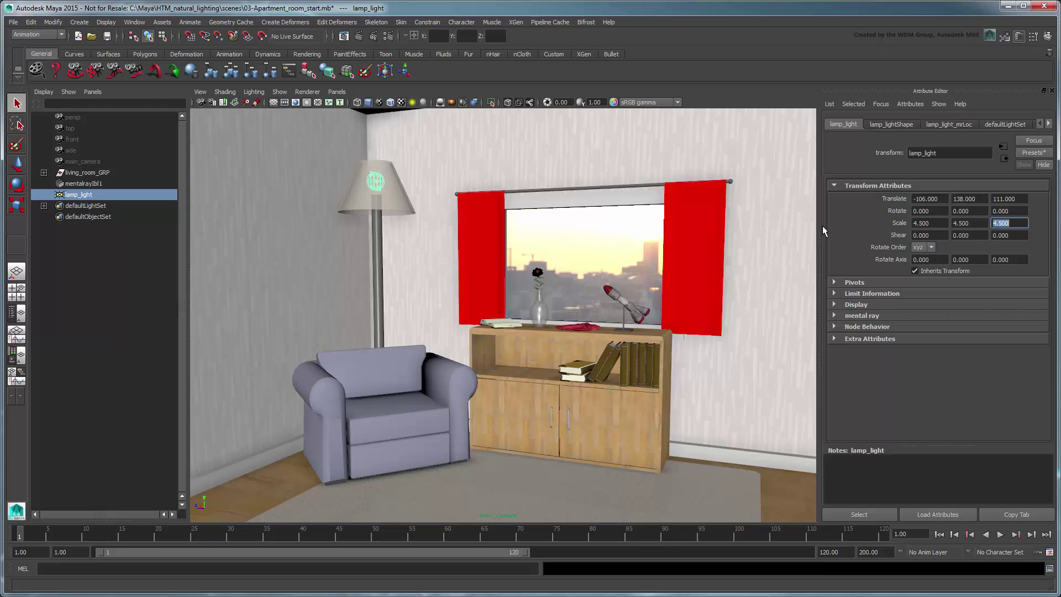
{"action": "left_click", "coordinate": [360, 36]}
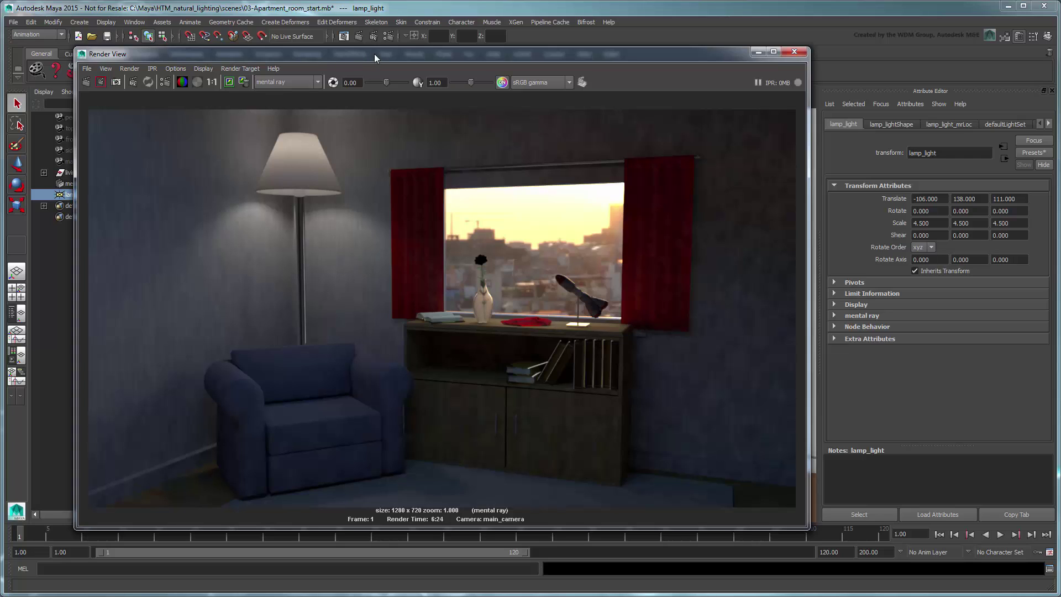
Close Render View and set Final Gathering Point Interpolation to 30
{"action": "left_click", "coordinate": [788, 52]}
{"action": "left_click", "coordinate": [388, 36]}
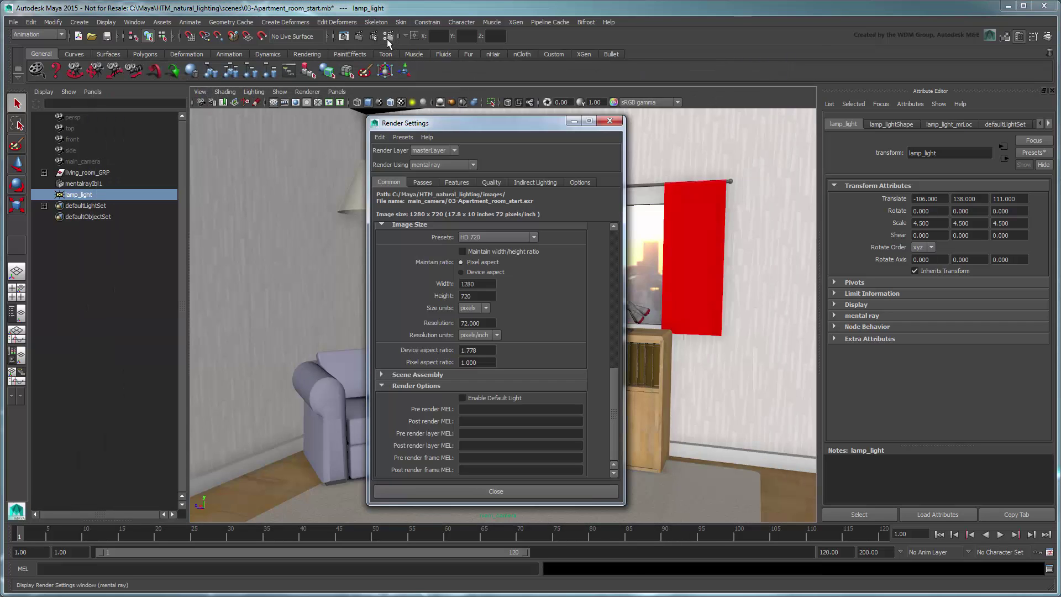
{"action": "left_click", "coordinate": [528, 182]}
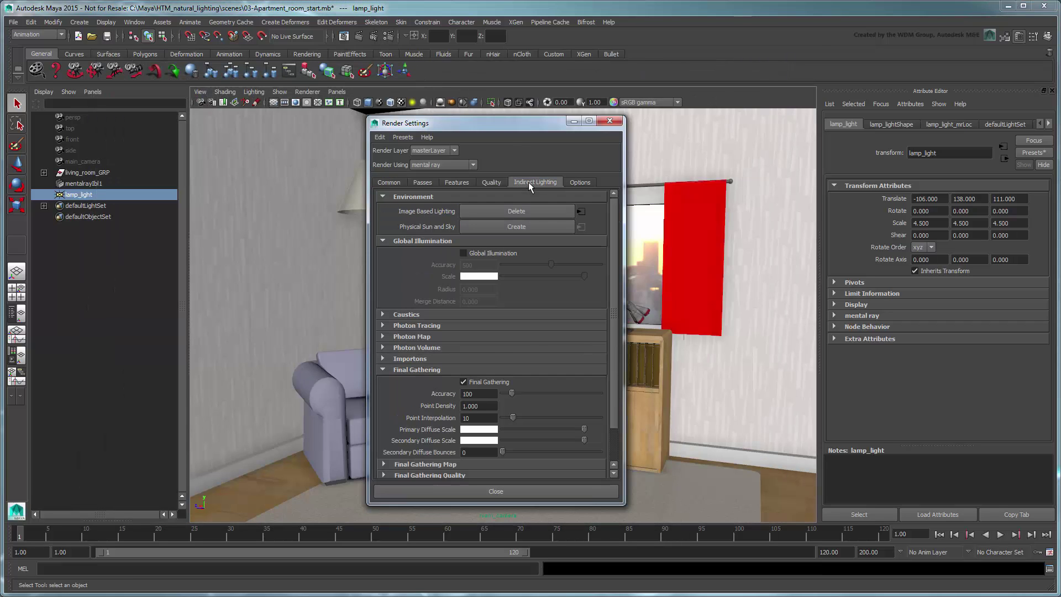
{"action": "scroll", "coordinate": [614, 292], "scroll_direction": "down", "scroll_amount": 1}
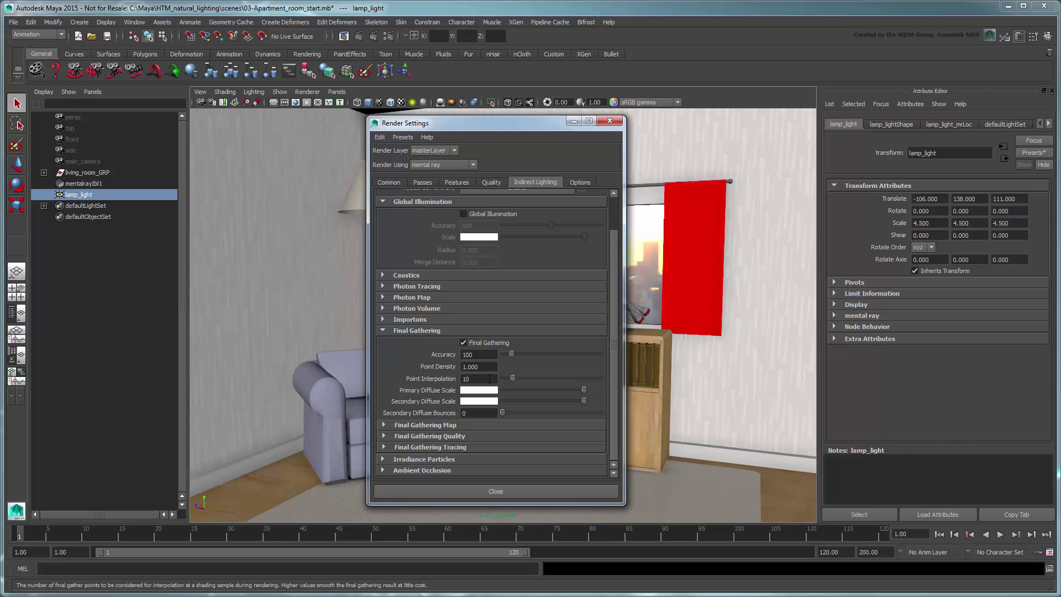
{"action": "left_click", "coordinate": [463, 379]}
{"action": "type", "text": "30"}
{"action": "key", "text": "Return"}
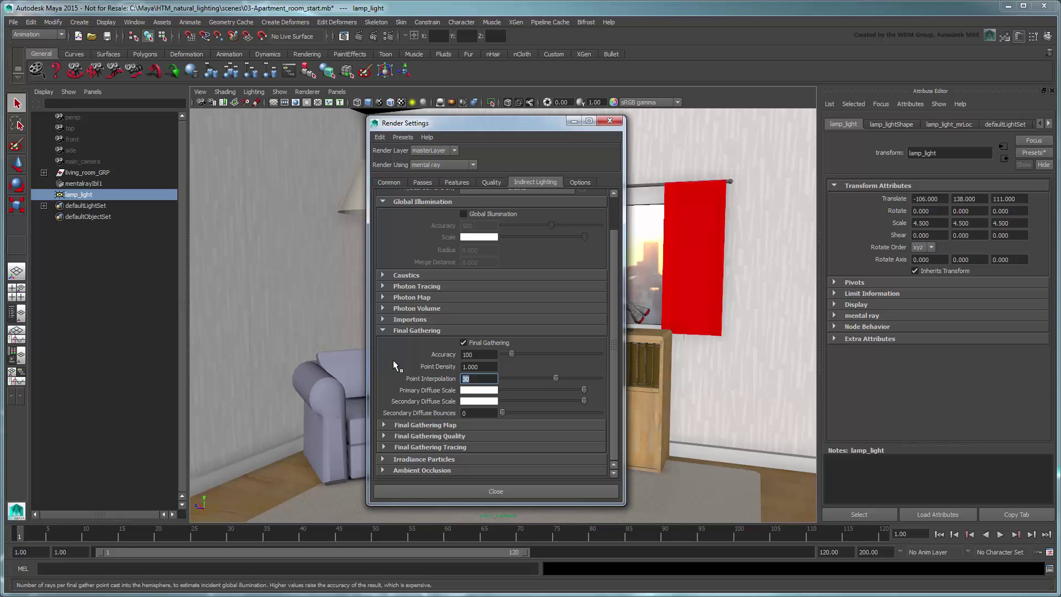
Set Secondary Diffuse Bounces to 2 and close Render Settings
{"action": "left_click", "coordinate": [456, 412]}
{"action": "type", "text": "2"}
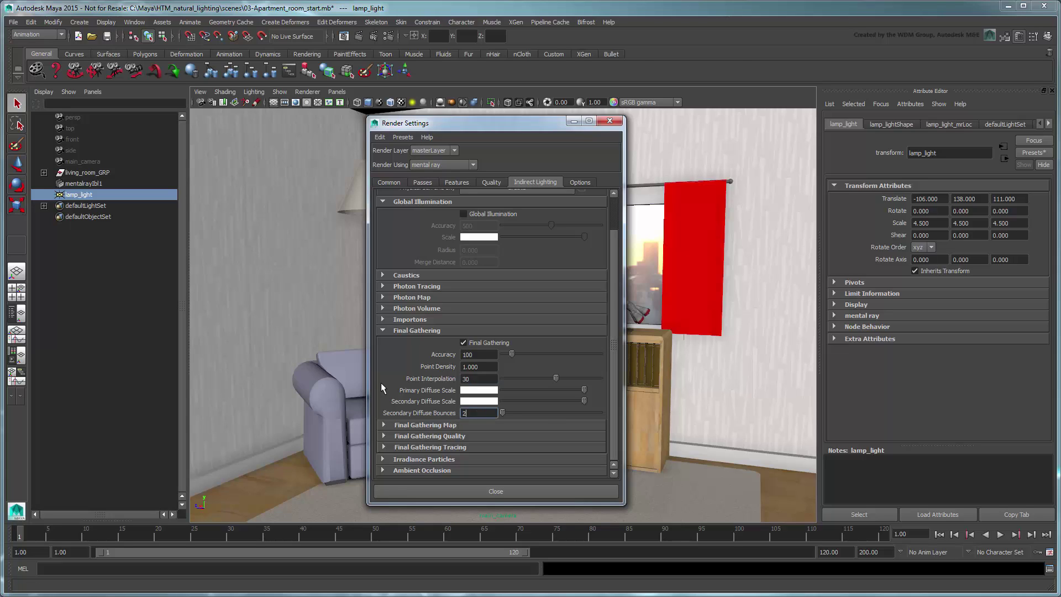
{"action": "key", "text": "Return"}
{"action": "left_click", "coordinate": [466, 488]}
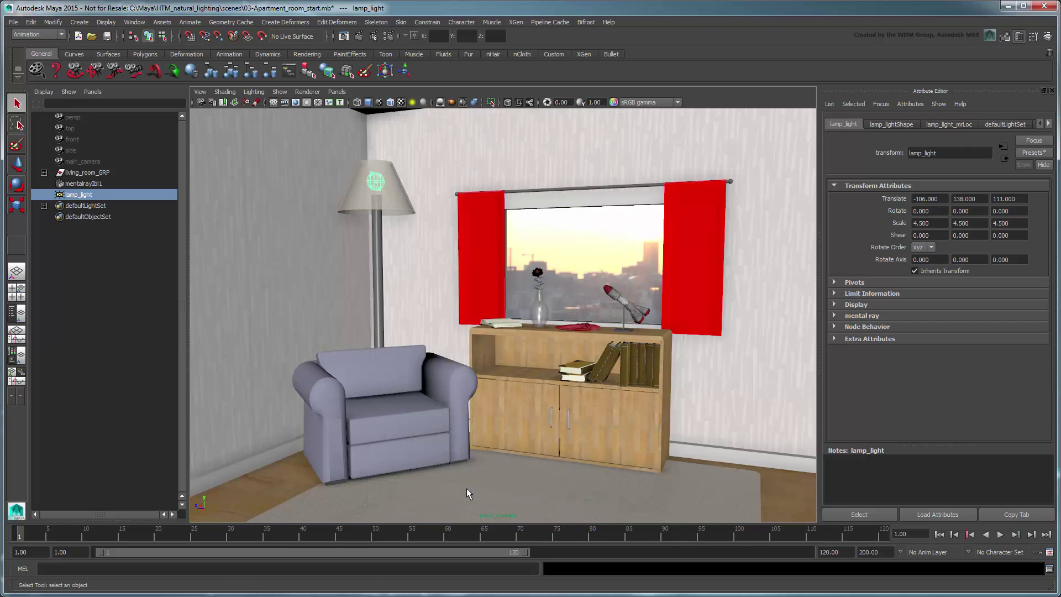
Render the current frame with the new final gathering settings
{"action": "left_click", "coordinate": [359, 36]}
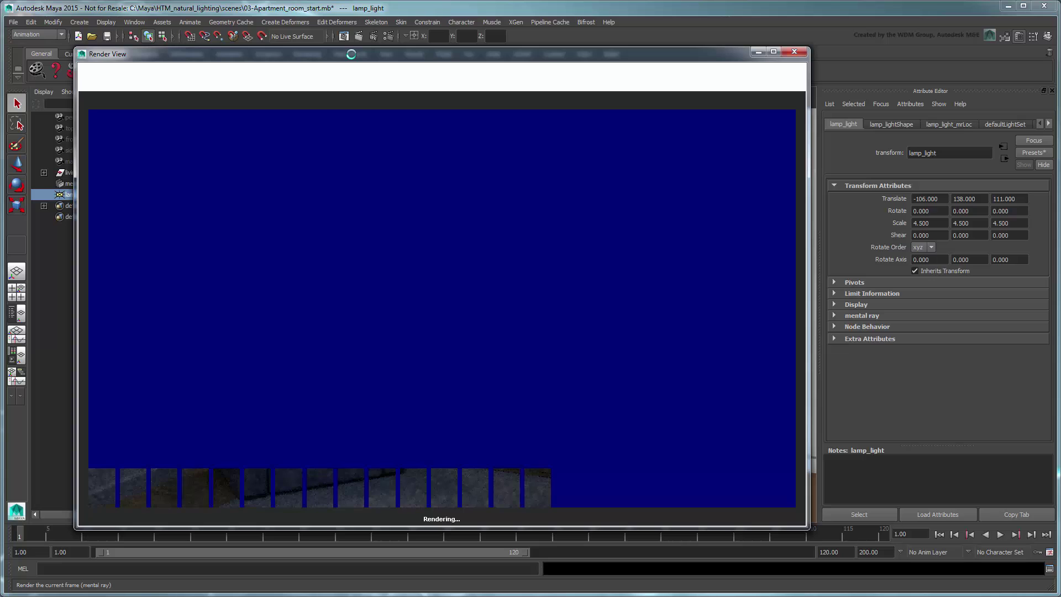